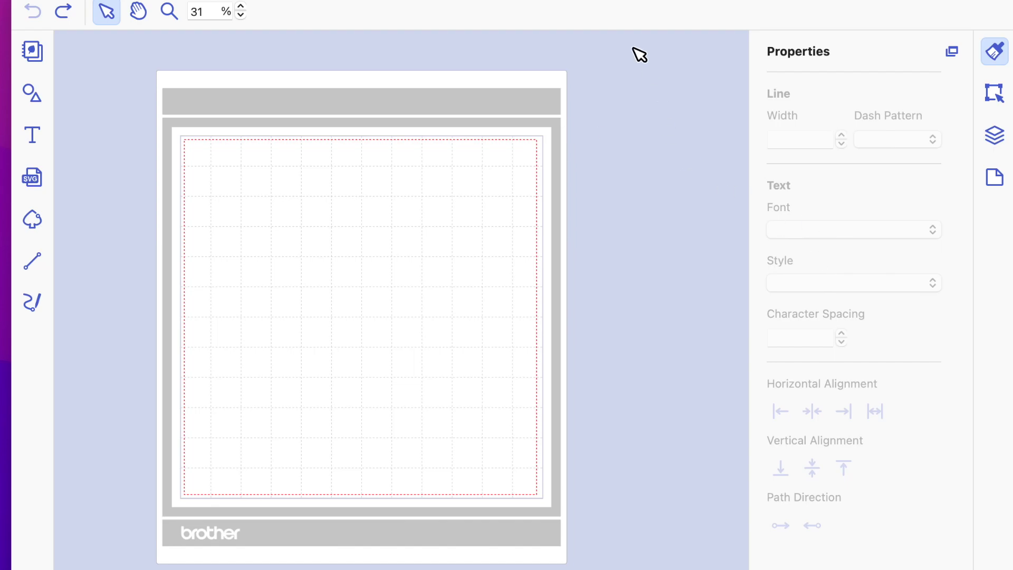
Import the Aviator Sunglasses.svg design onto the mat.
left_click(30, 180)
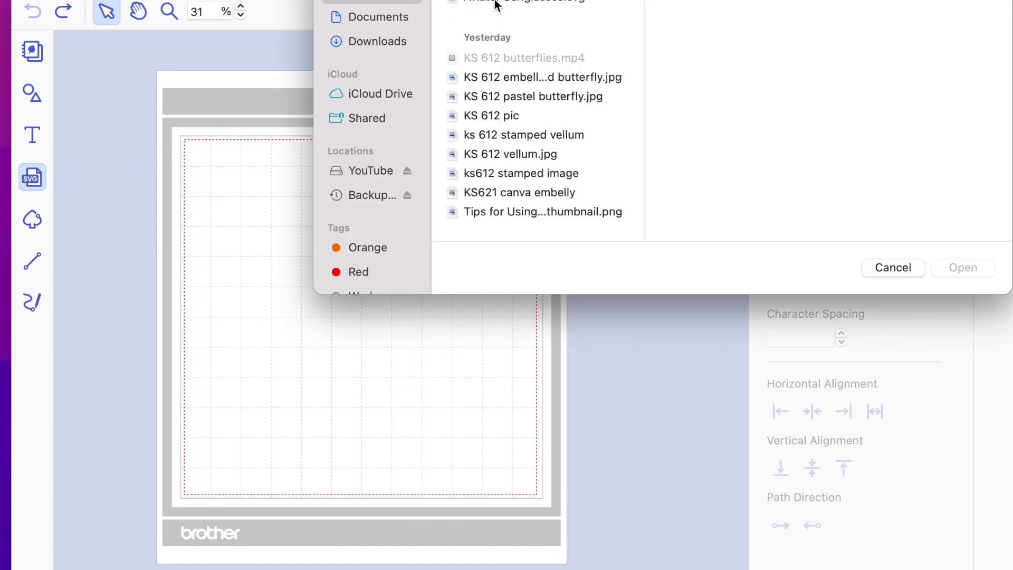
left_click(496, 4)
left_click(983, 267)
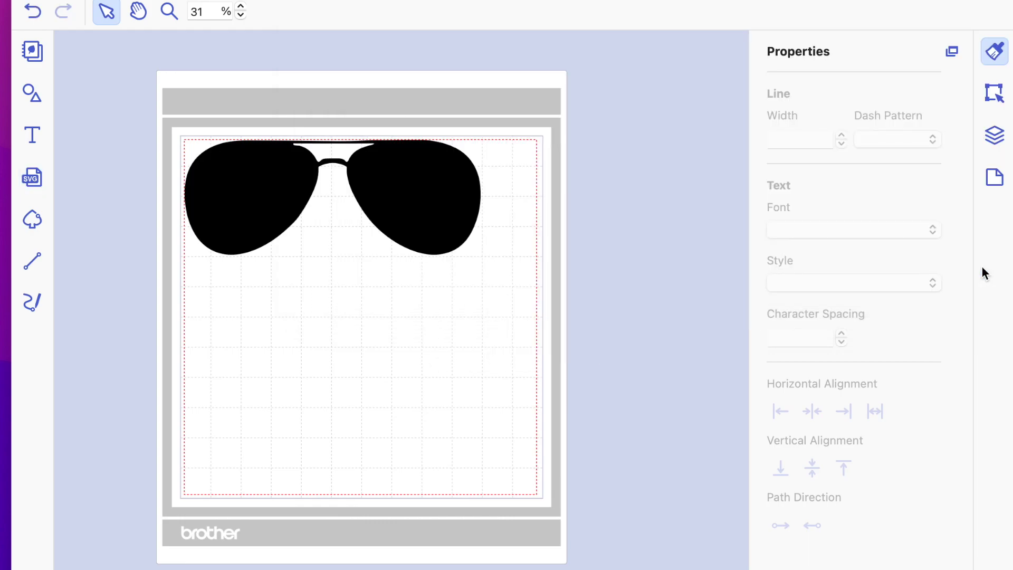
Scale the sunglasses down to a small size in the mat's top-left corner.
left_click(464, 234)
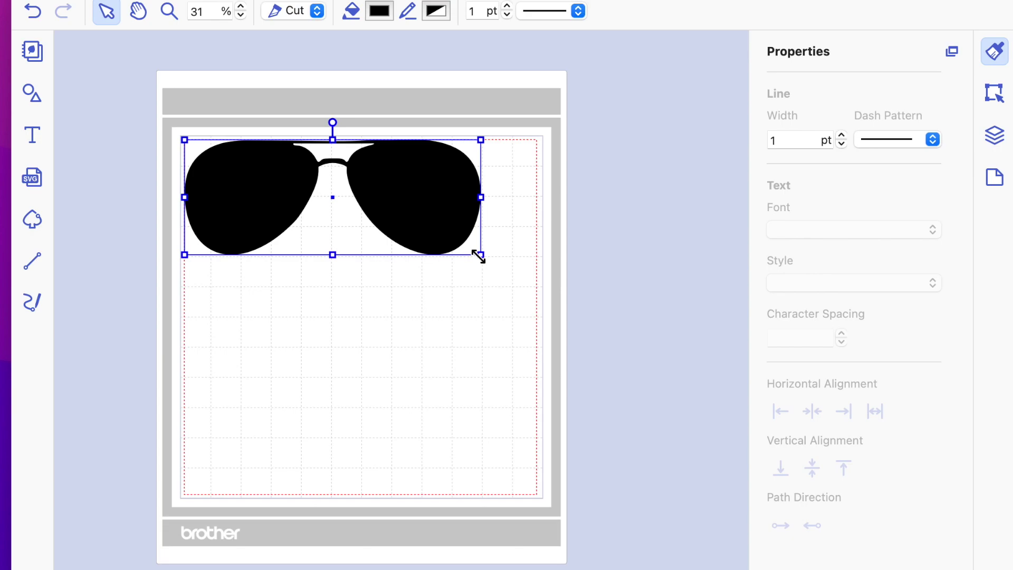
left_click_drag(478, 255, 319, 235)
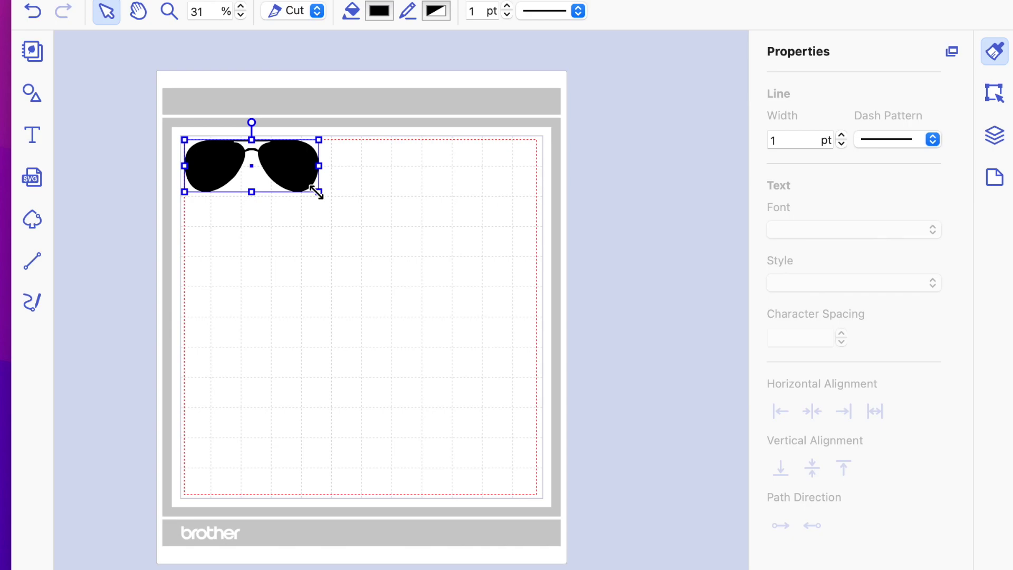
left_click_drag(319, 192, 299, 185)
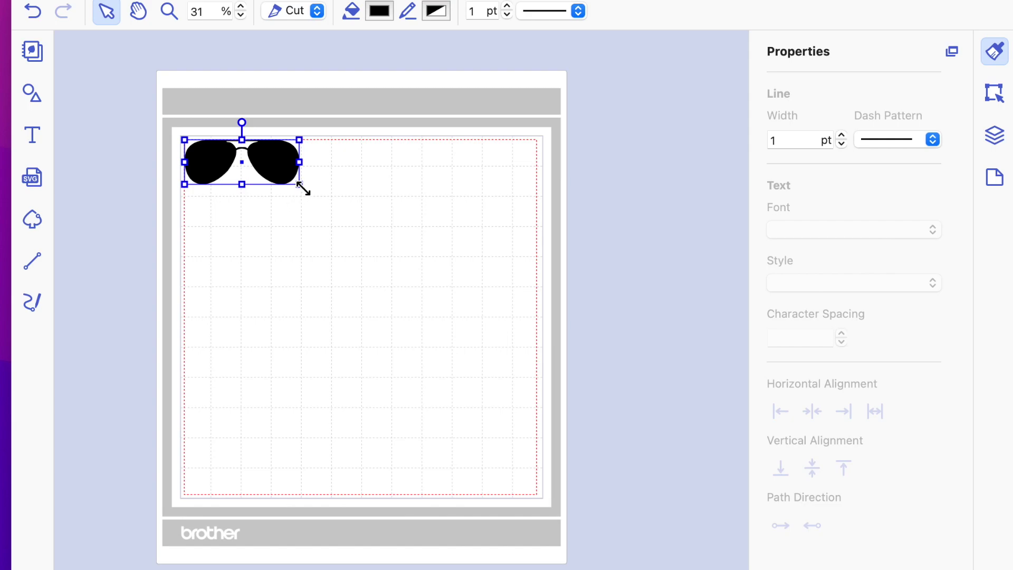
left_click_drag(303, 189, 318, 203)
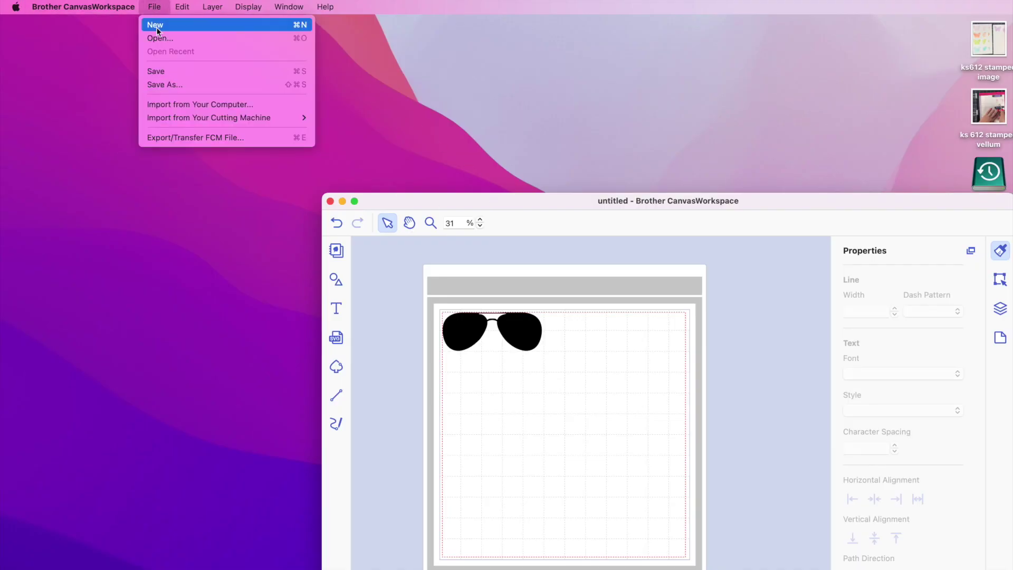
Transfer the sunglasses design as an FCM file via the Internet to the ScanNCut DX SDX125.
left_click(183, 138)
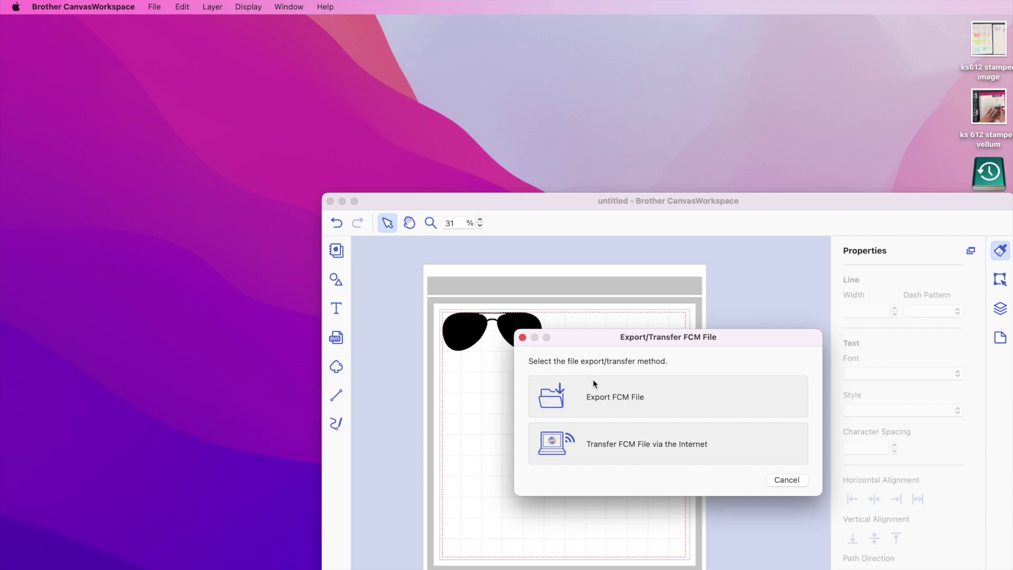
left_click(607, 444)
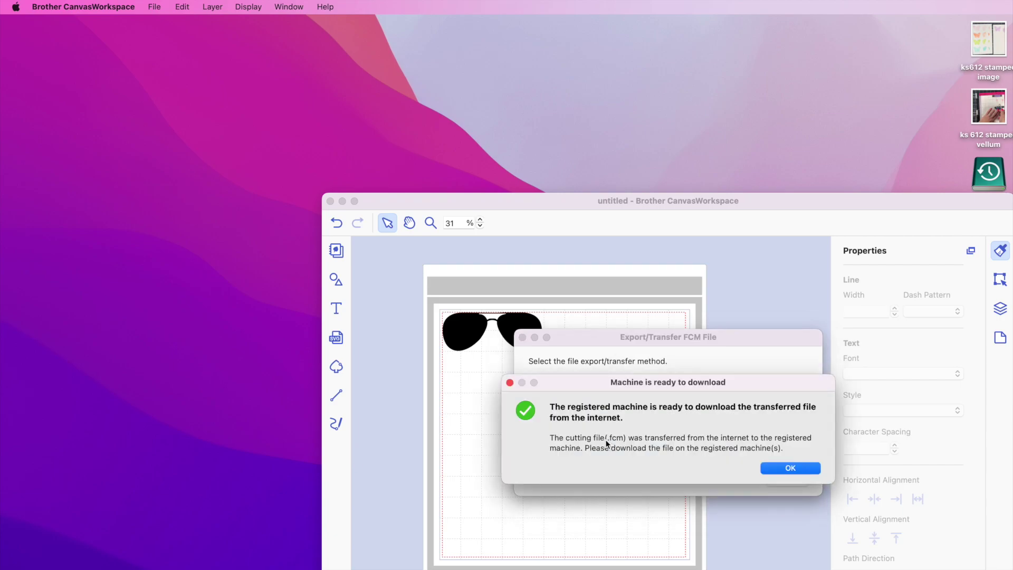
left_click(780, 470)
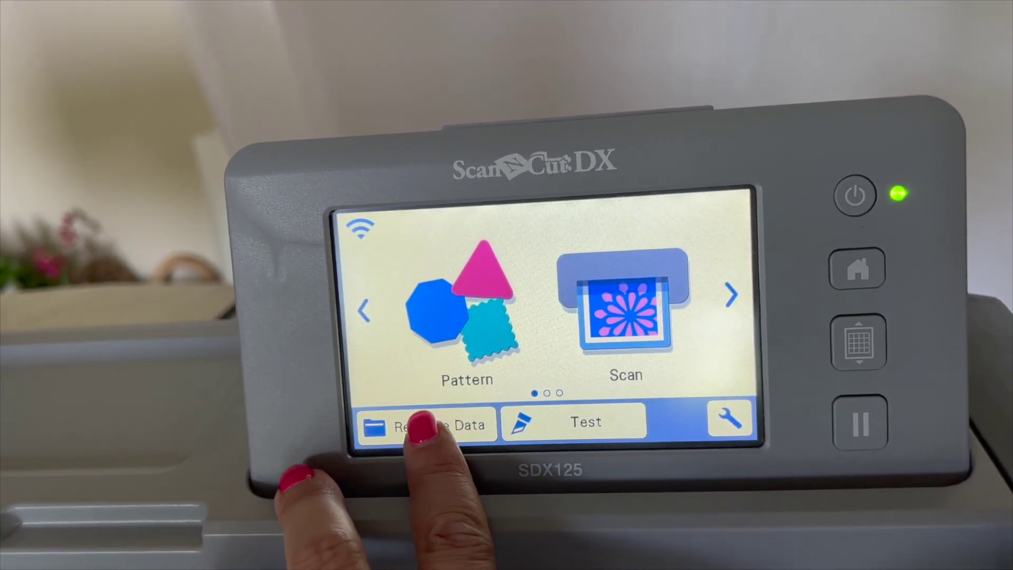
Retrieve the wirelessly transferred sunglasses FCM file onto the machine's mat preview.
left_click(422, 425)
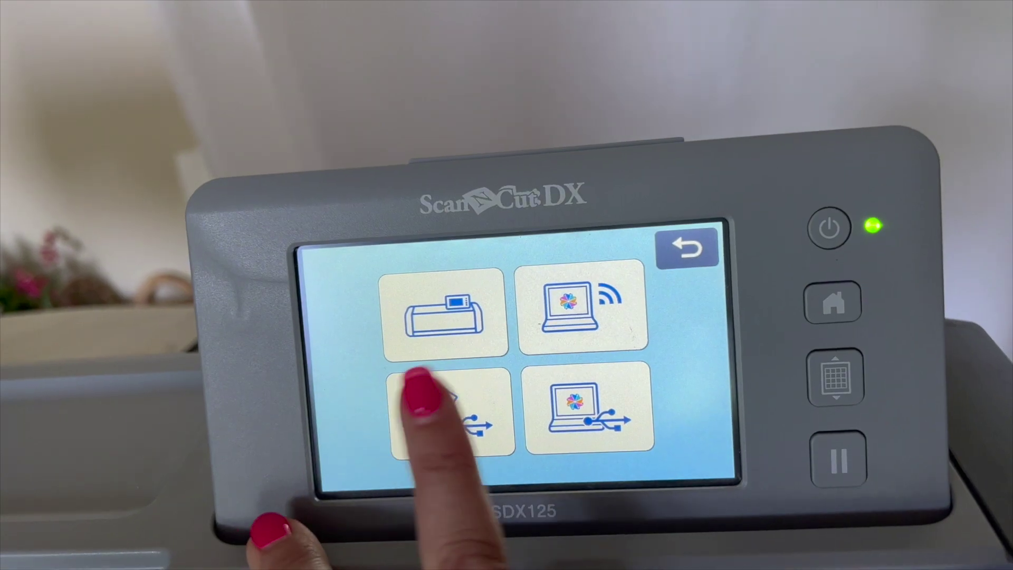
left_click(567, 309)
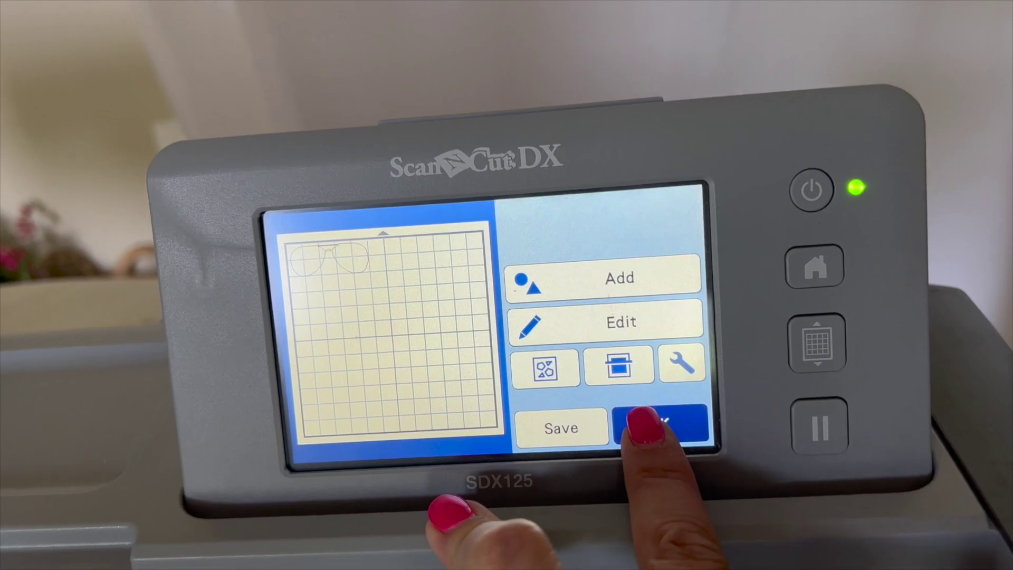
Accept the sunglasses mat layout and choose Cut as the tool operation.
left_click(672, 434)
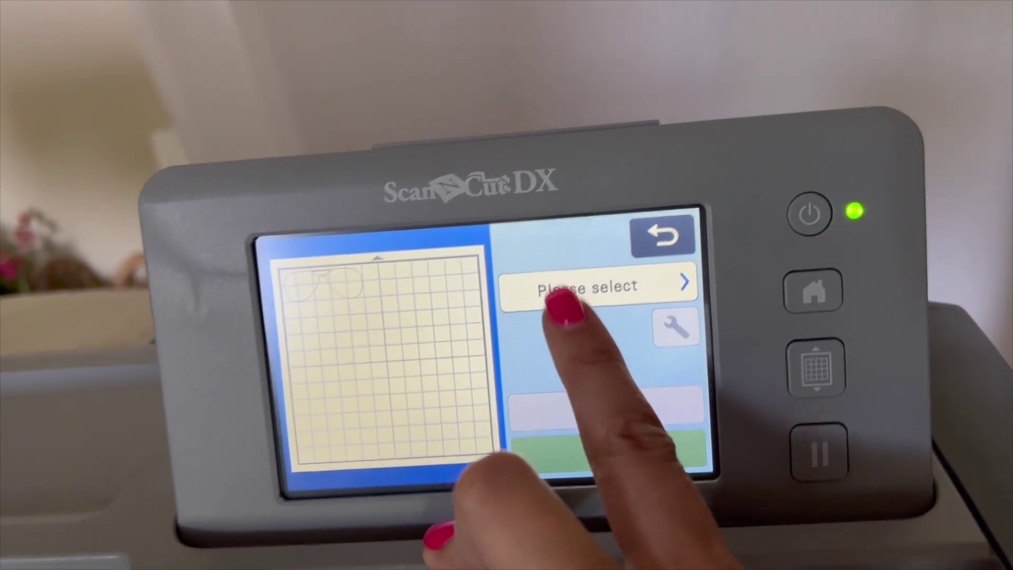
left_click(585, 266)
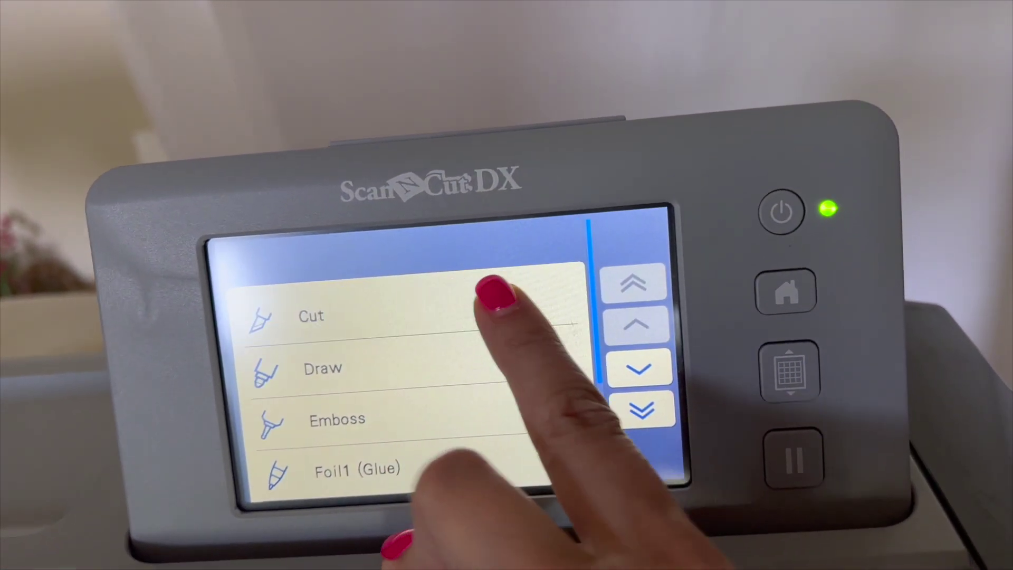
left_click_drag(485, 289, 486, 174)
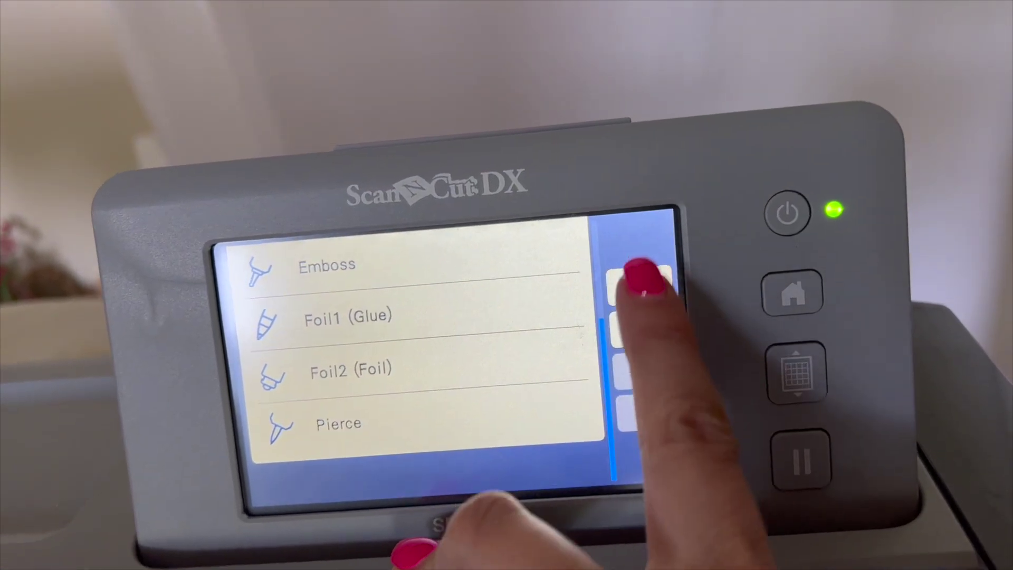
left_click(630, 306)
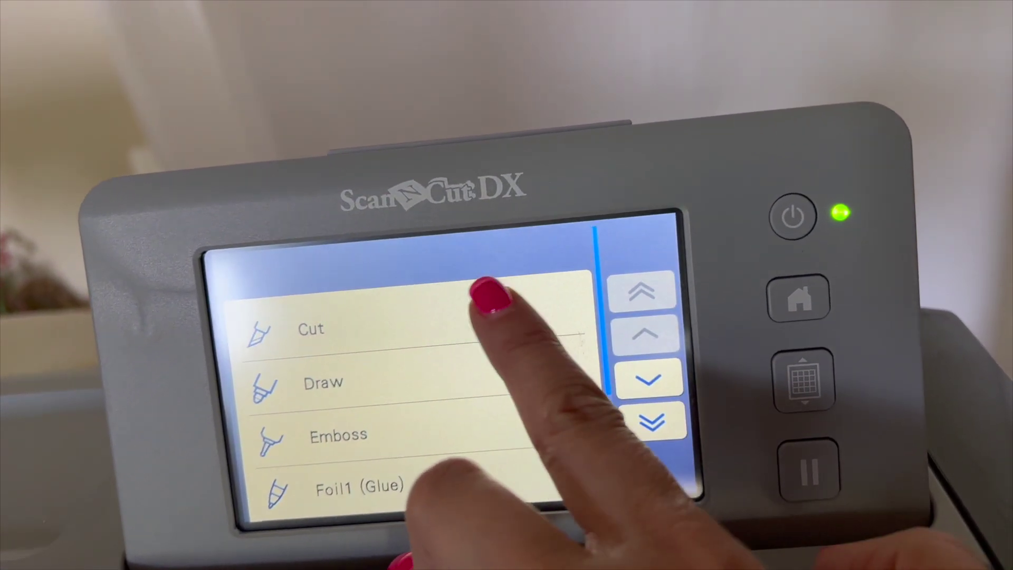
left_click(489, 293)
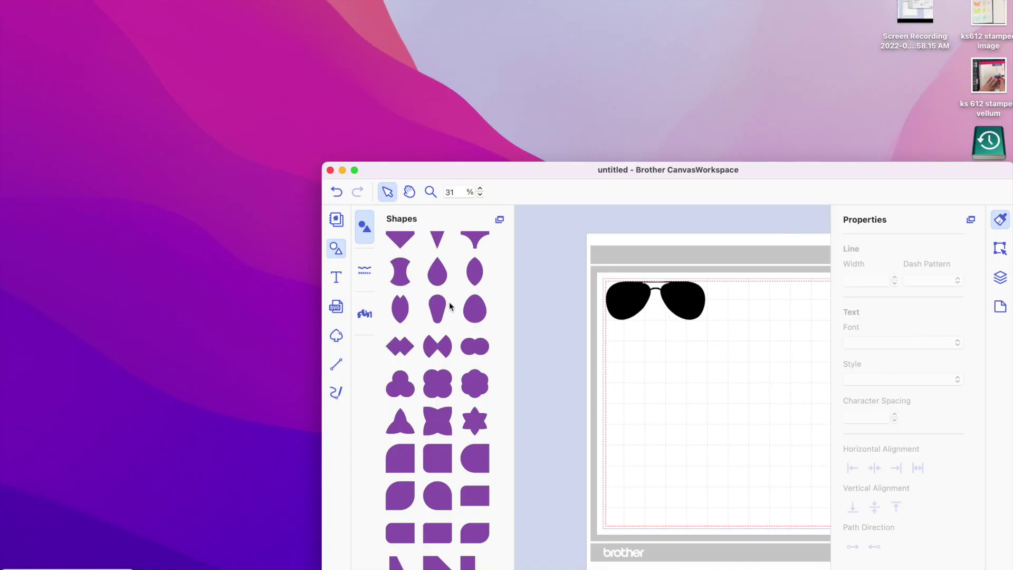
Add an egg shape from the Shapes library and place it below the sunglasses.
scroll(441, 275, "up", 10)
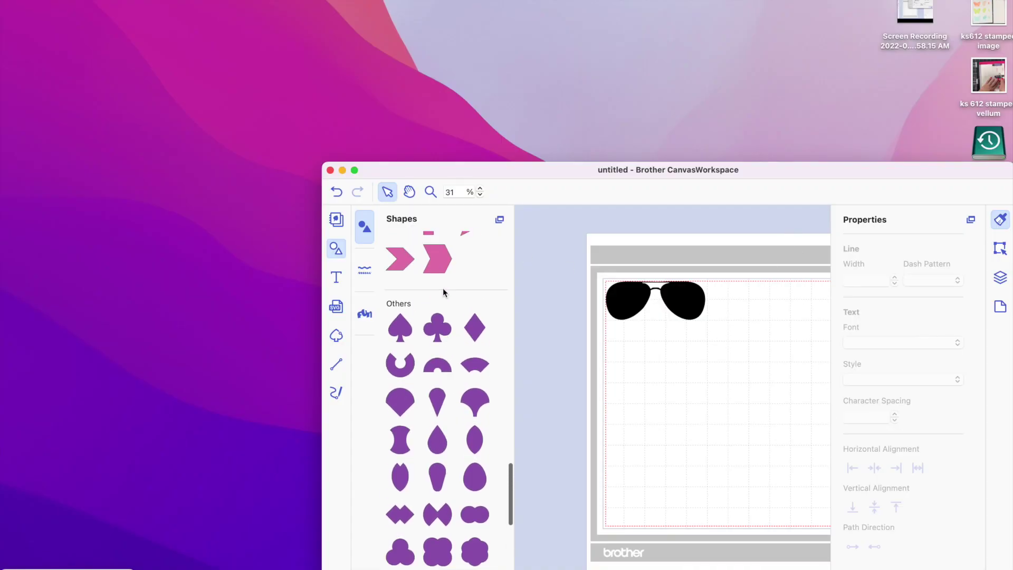
left_click(333, 250)
left_click(333, 250)
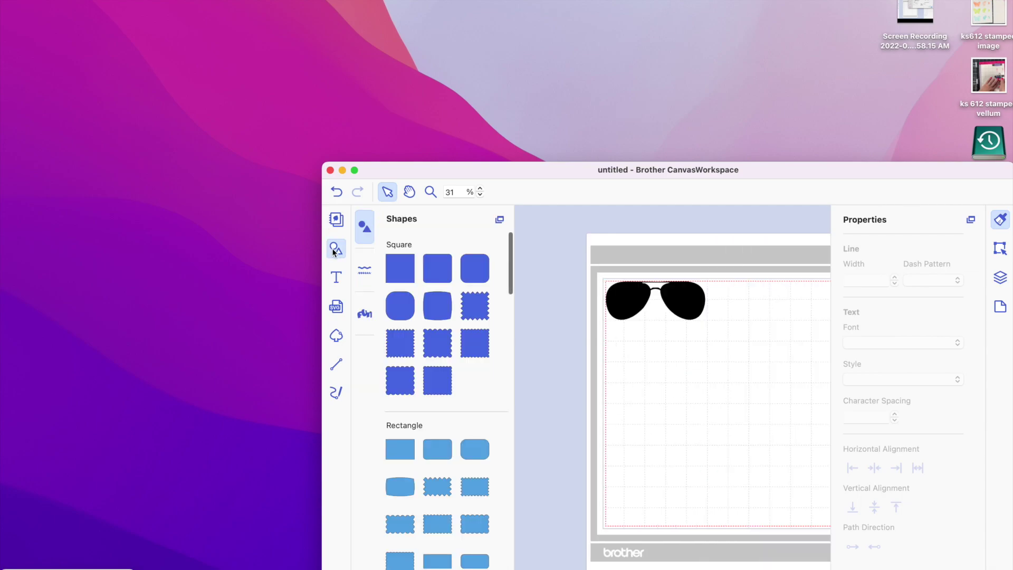
scroll(409, 373, "down", 15)
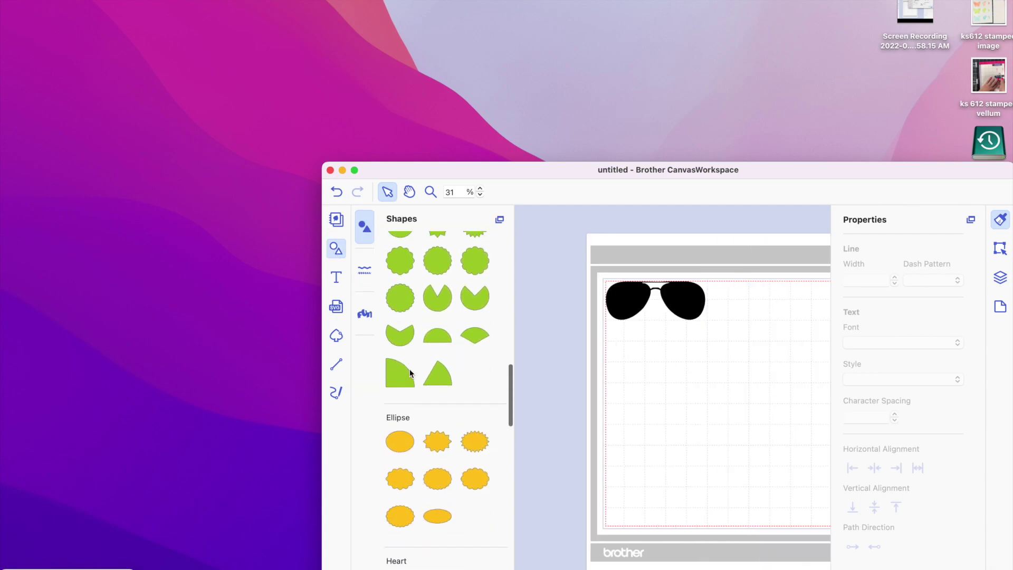
scroll(410, 372, "down", 10)
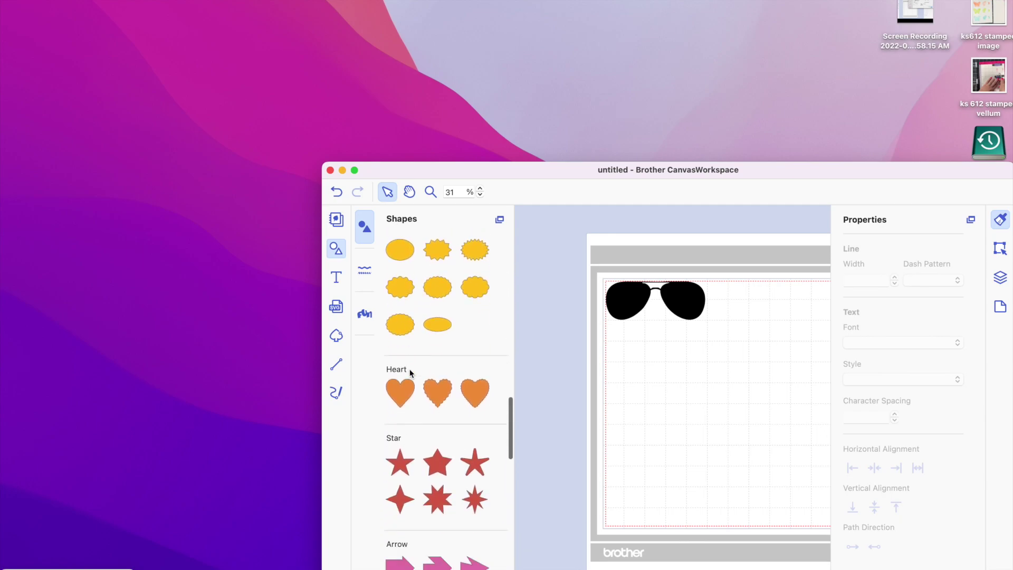
scroll(410, 372, "down", 10)
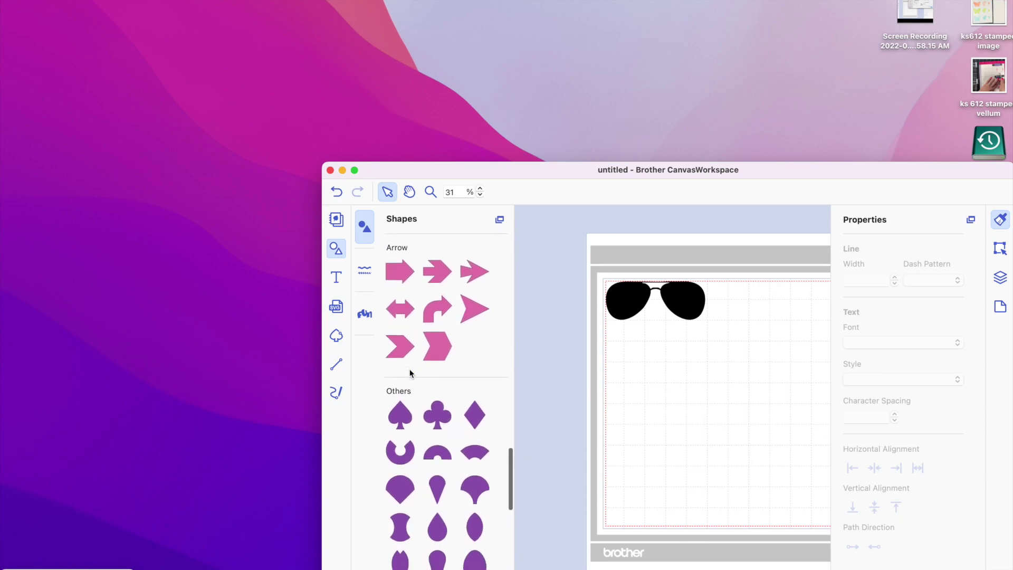
scroll(410, 372, "down", 4)
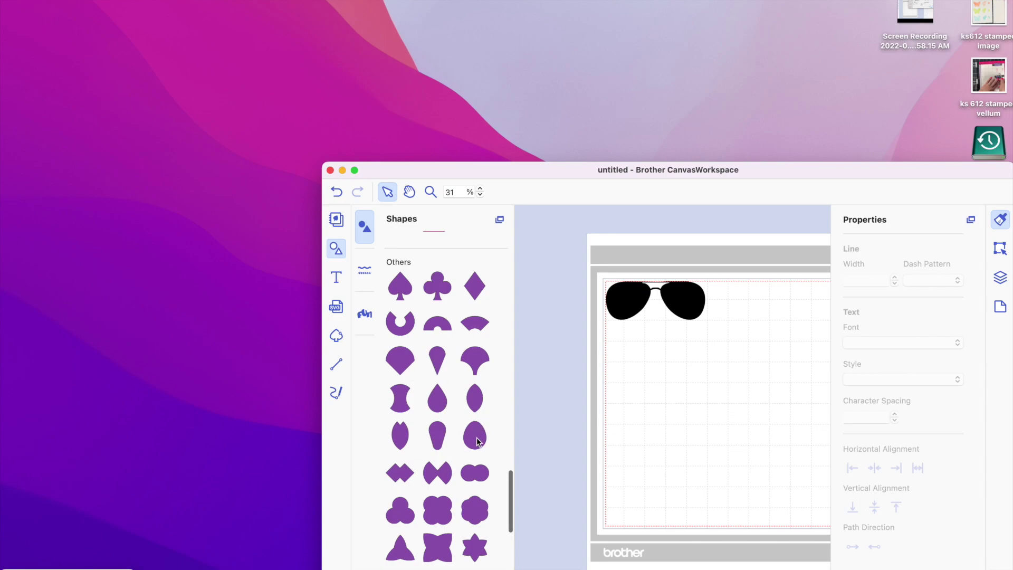
left_click(476, 435)
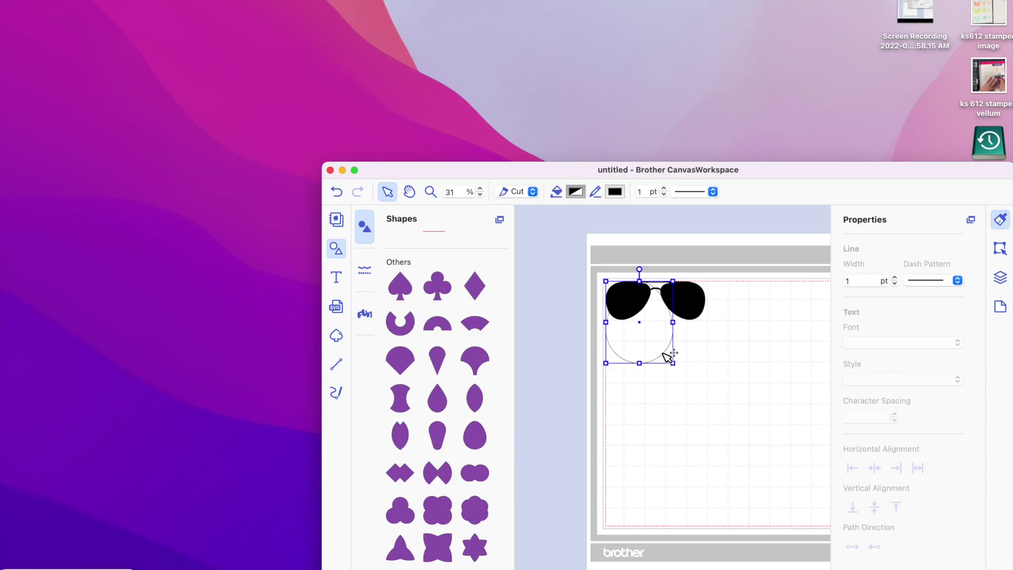
left_click_drag(667, 358, 692, 414)
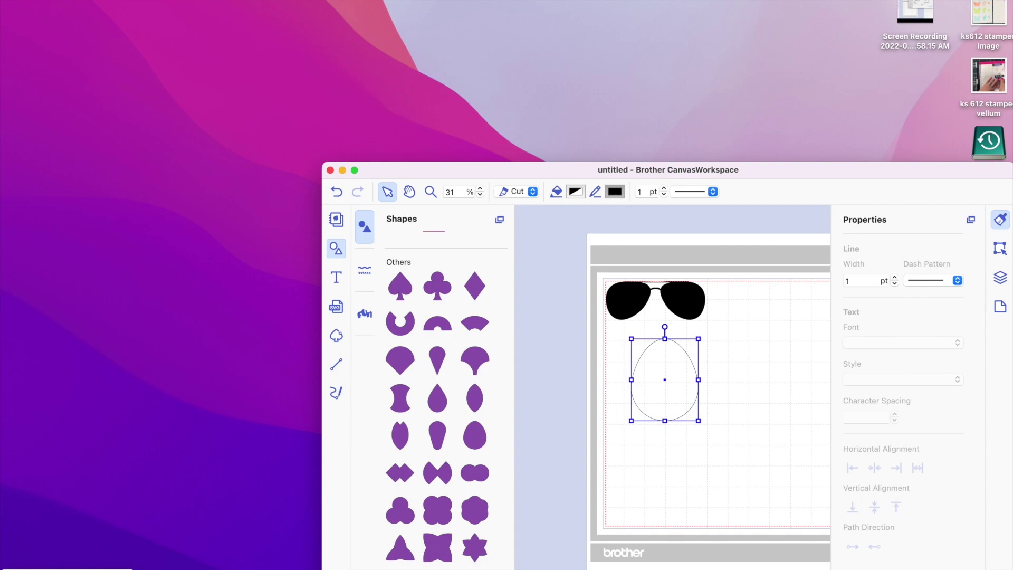
Make the egg's outline and fill green, shrink it to half size, and turn it sideways.
left_click_drag(69, 569, 136, 362)
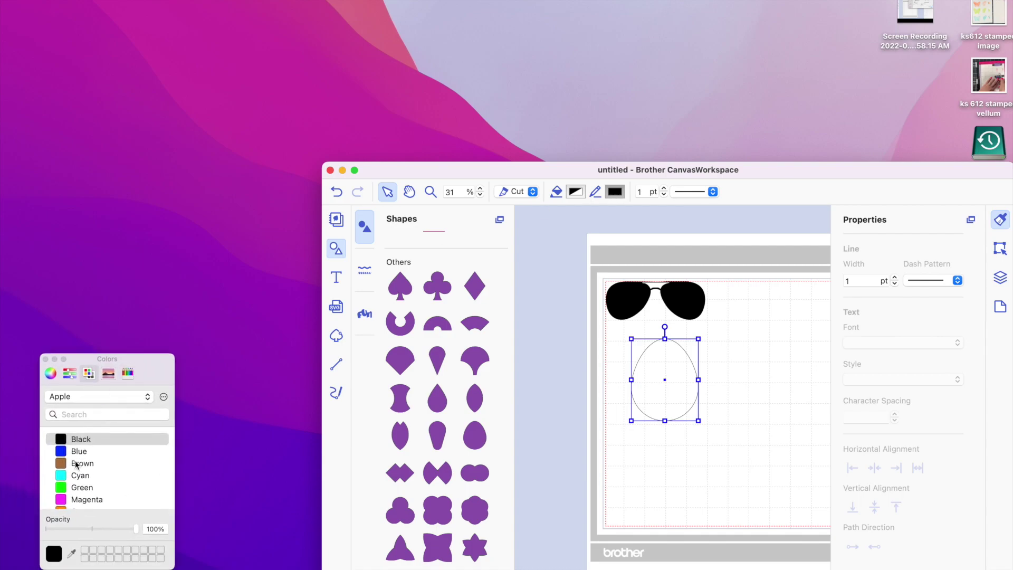
left_click(68, 488)
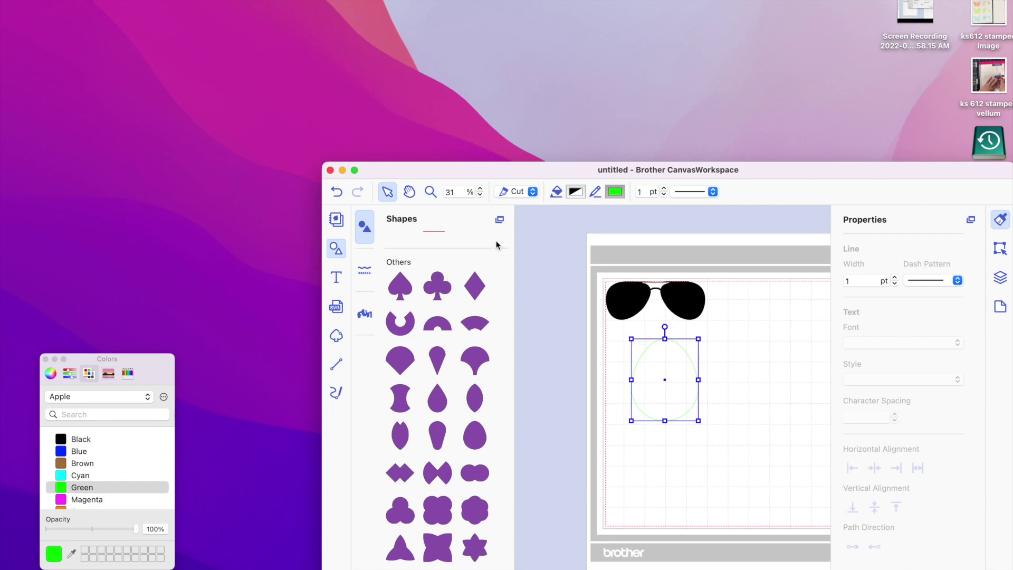
left_click(571, 194)
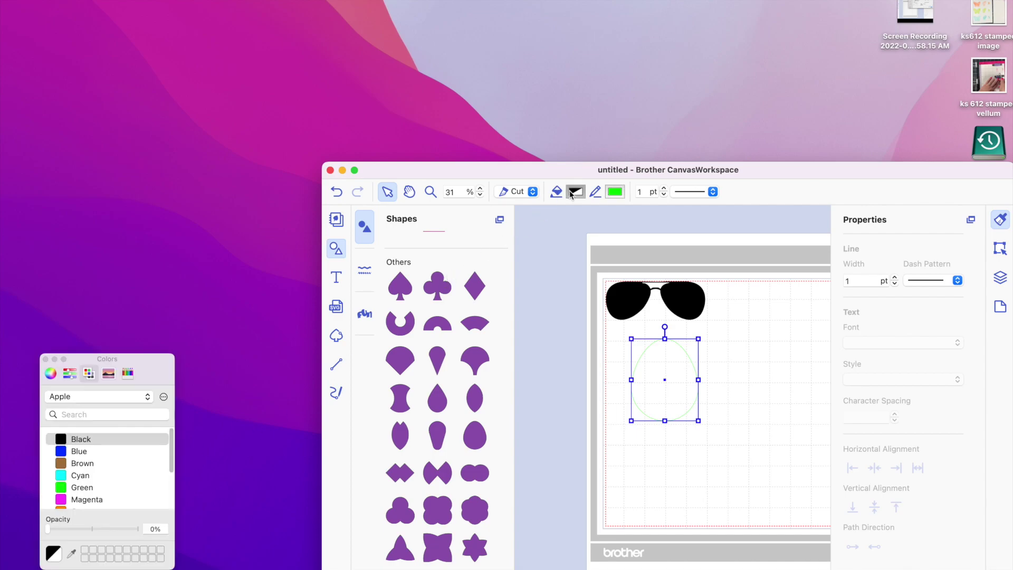
left_click(76, 487)
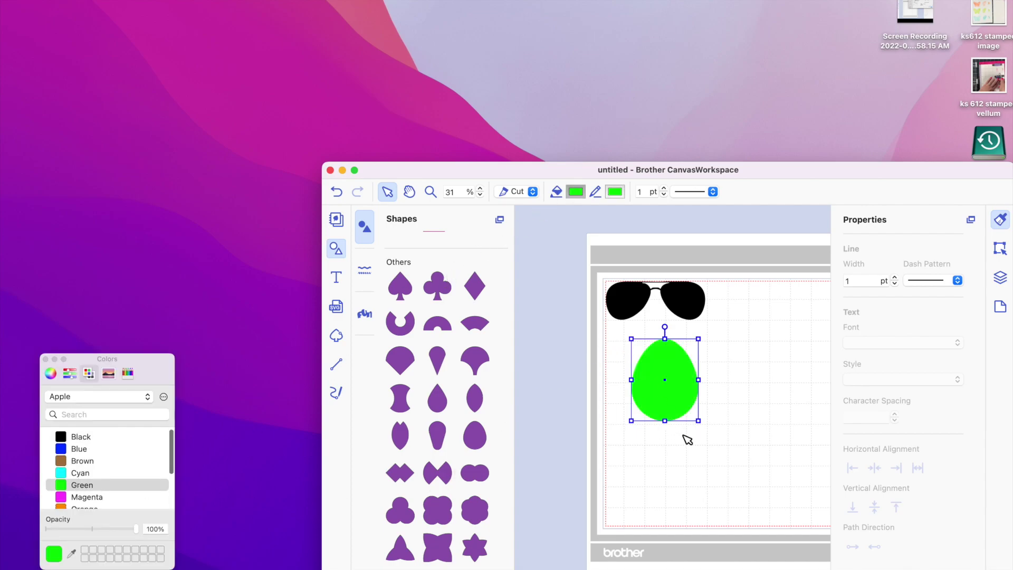
left_click_drag(698, 421, 666, 388)
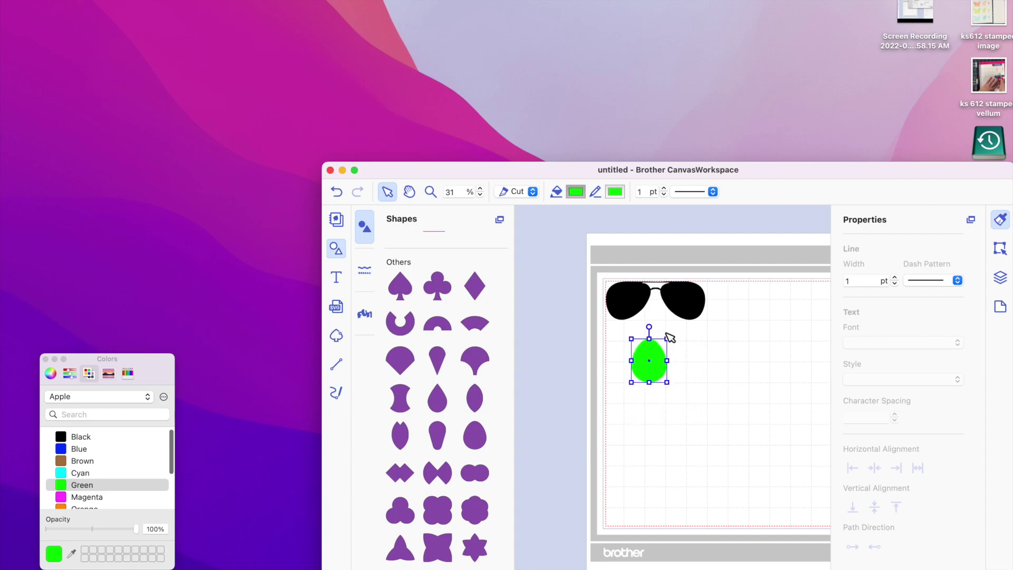
left_click_drag(649, 324, 660, 284)
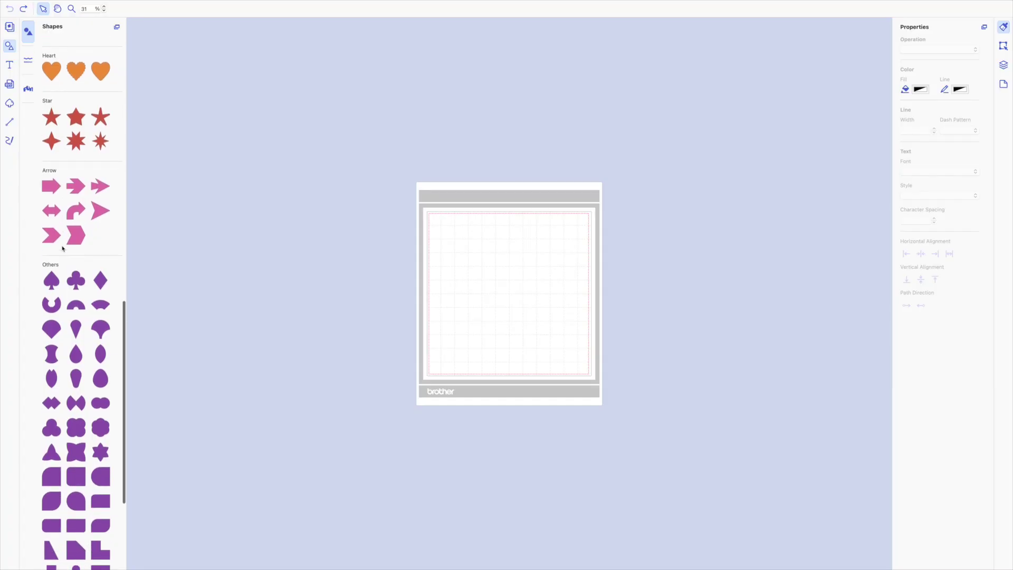
Place a new egg shape, set both Fill and Line colour to Green, and enlarge it slightly.
scroll(100, 364, "down", 1)
left_click(100, 366)
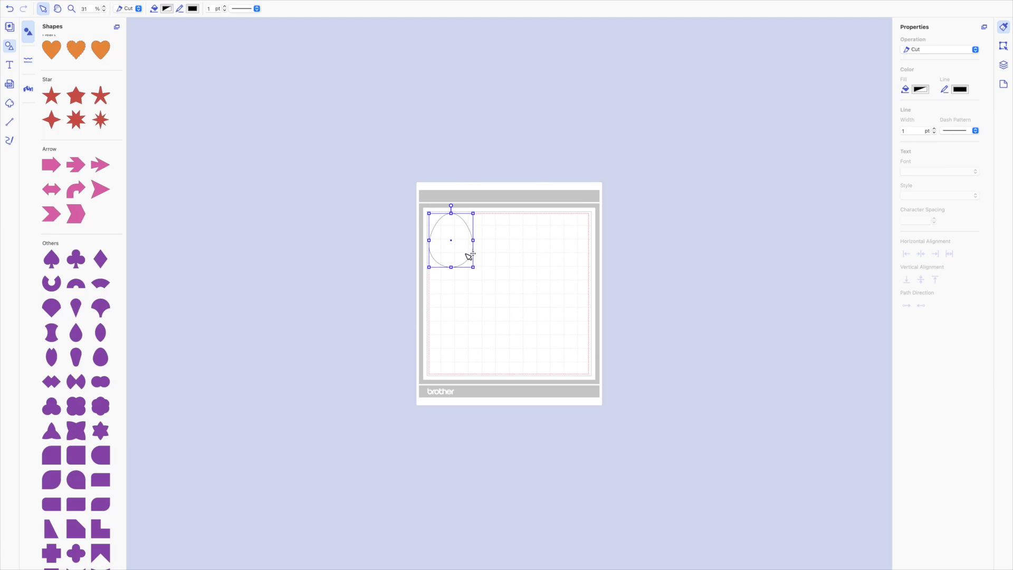
left_click(167, 8)
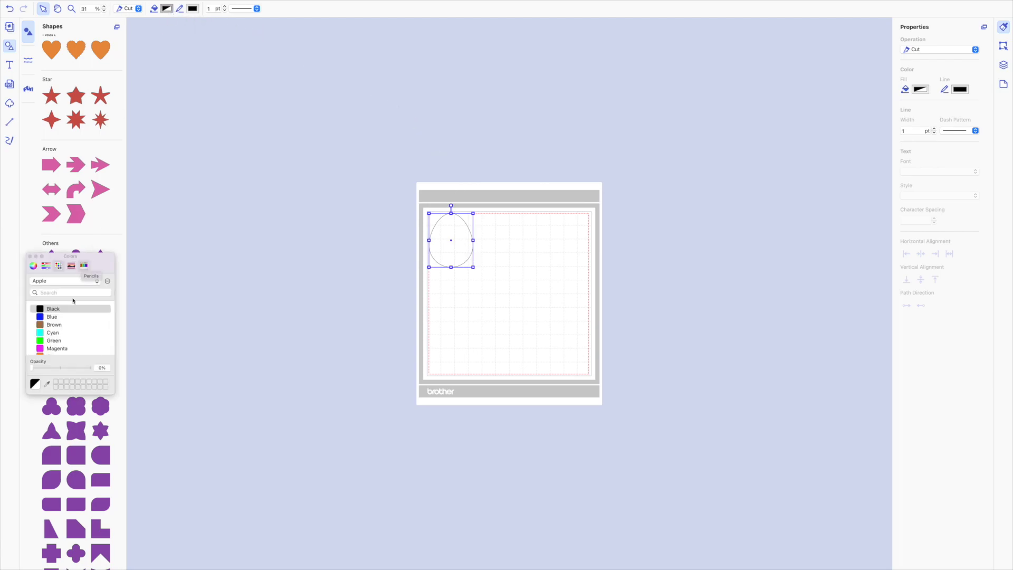
left_click(55, 340)
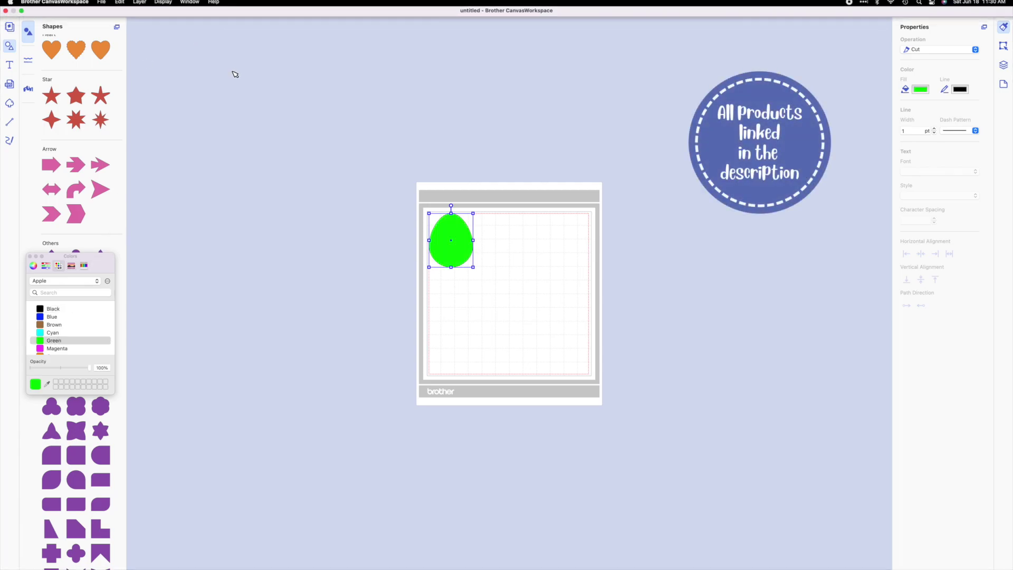
left_click(192, 9)
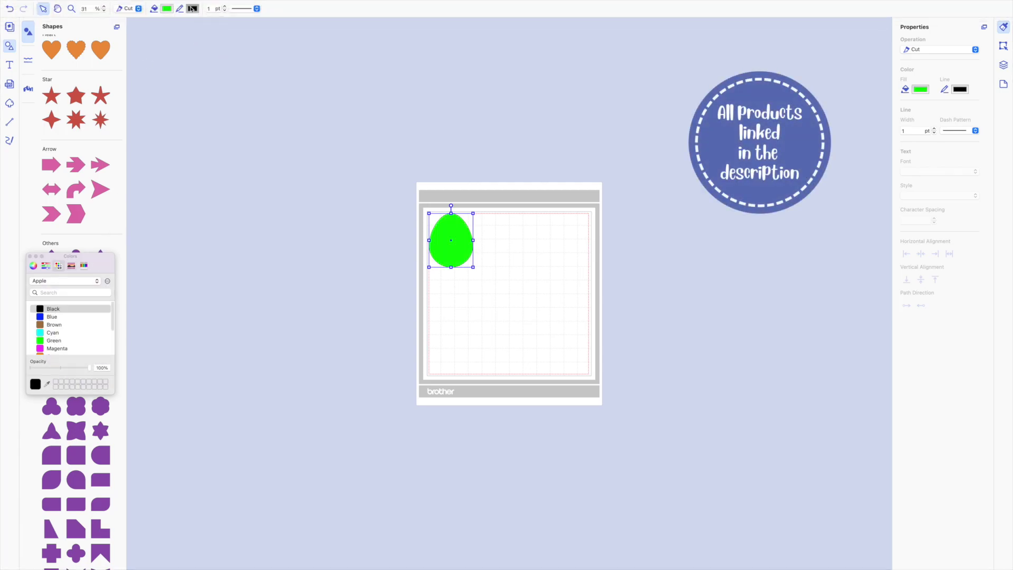
left_click(42, 344)
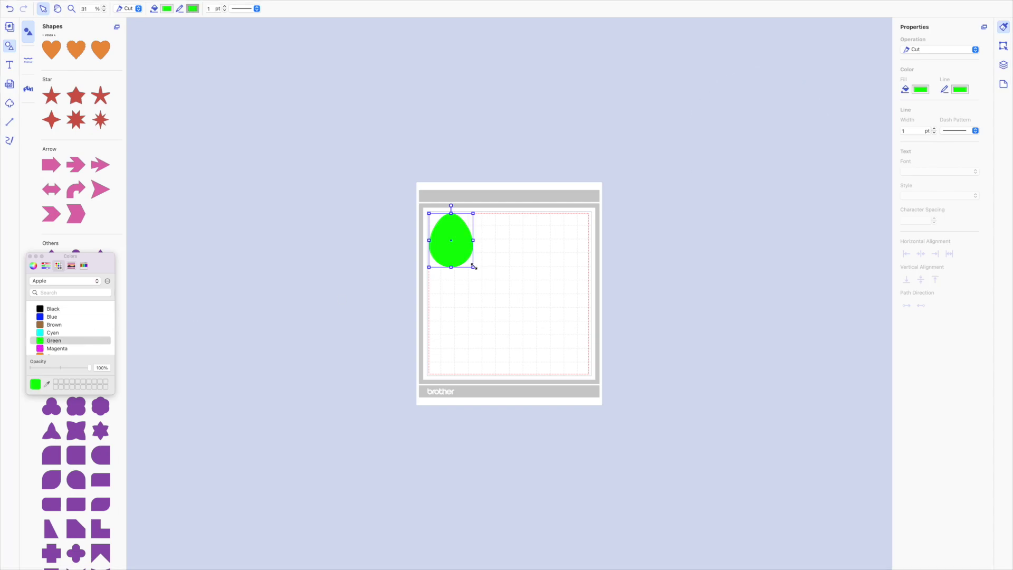
left_click_drag(476, 272, 473, 239)
Edit the egg's anchor points to reshape its top, right side and bottom into a lens.
double_click(454, 252)
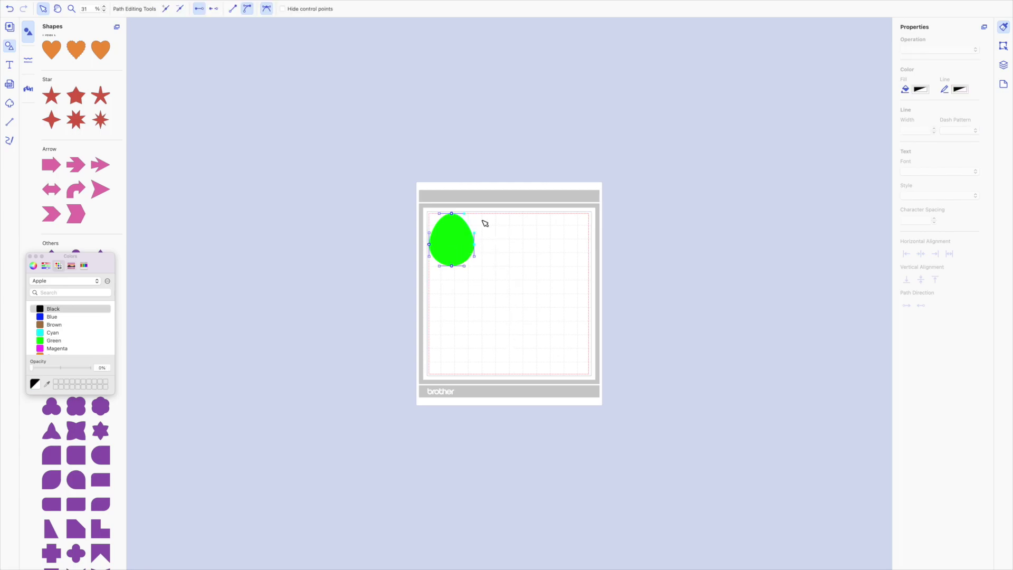
mouse_move(464, 214)
left_mouse_down()
mouse_move(460, 221)
mouse_move(465, 214)
left_mouse_up()
left_click_drag(481, 237, 473, 227)
left_click_drag(454, 269, 455, 270)
left_click(447, 243)
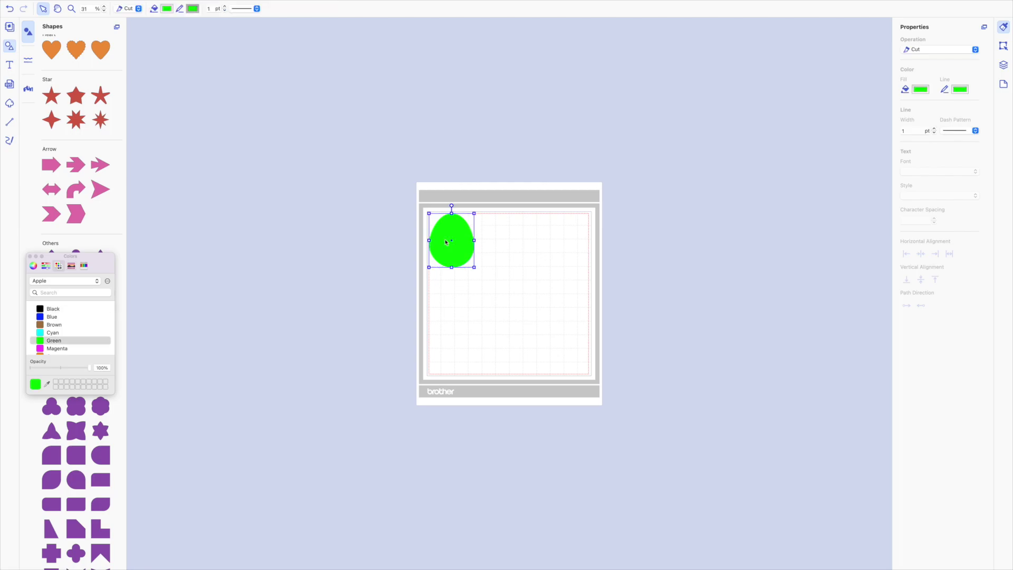
Rotate the reshaped egg to the aviator-lens angle.
left_click(446, 242)
left_click(461, 249)
left_click_drag(449, 204, 477, 217)
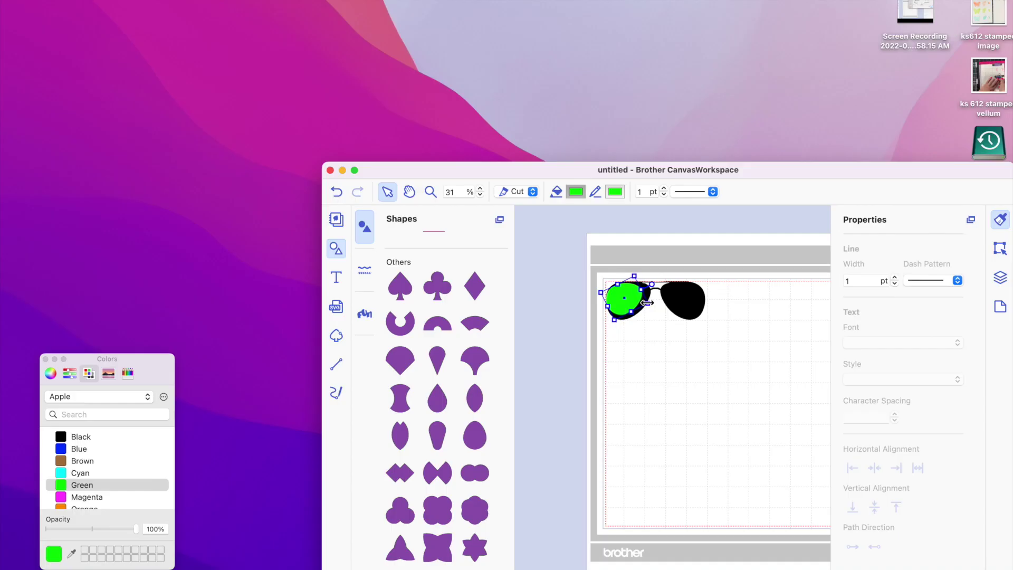
Nudge, widen and extend the green lens inside the left frame, then undo the last change.
left_click_drag(640, 302, 644, 304)
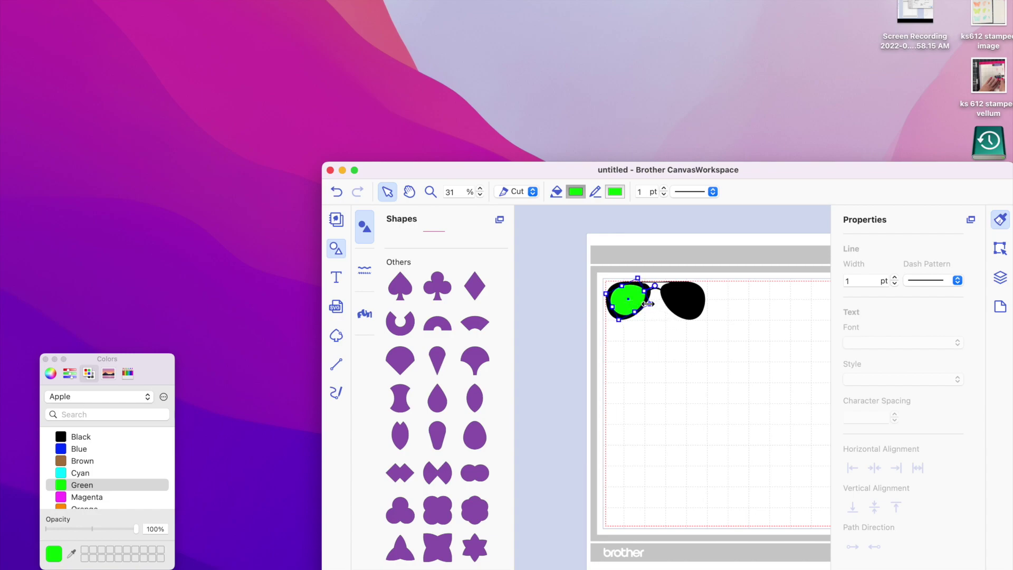
left_click_drag(650, 305, 652, 304)
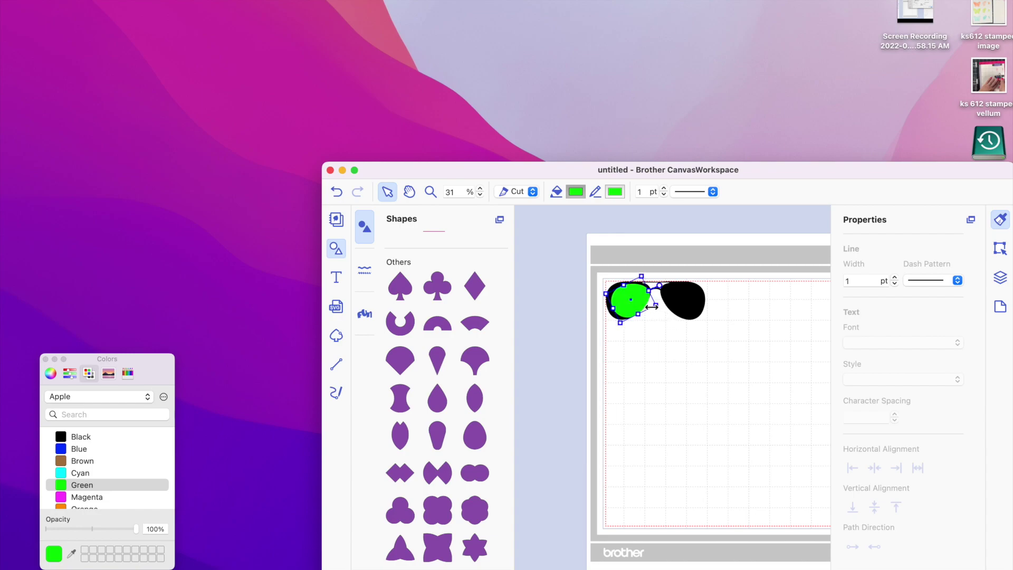
double_click(621, 304)
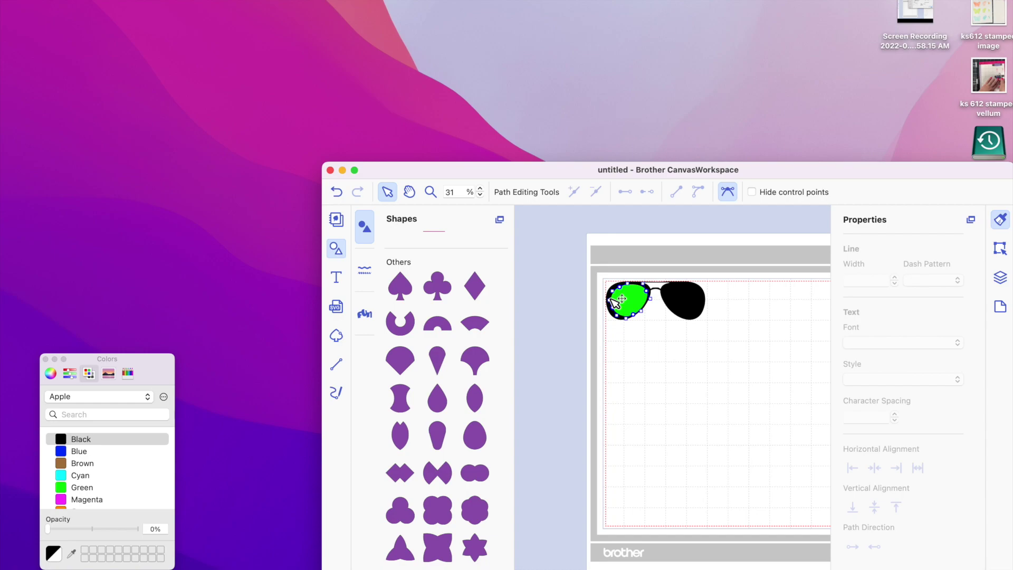
left_click(656, 321)
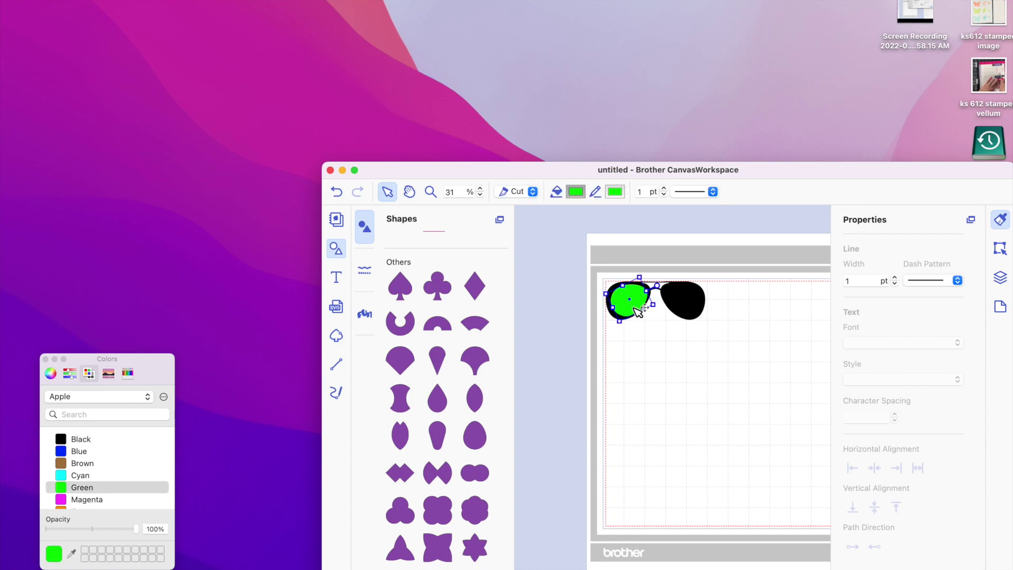
left_click_drag(632, 304, 632, 305)
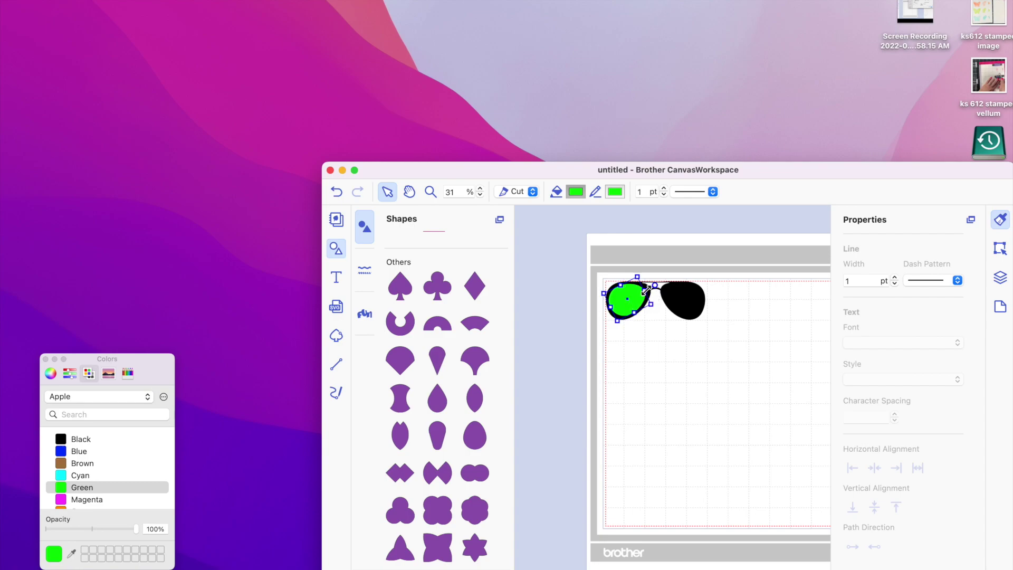
left_click_drag(646, 289, 645, 289)
left_click_drag(614, 322, 614, 323)
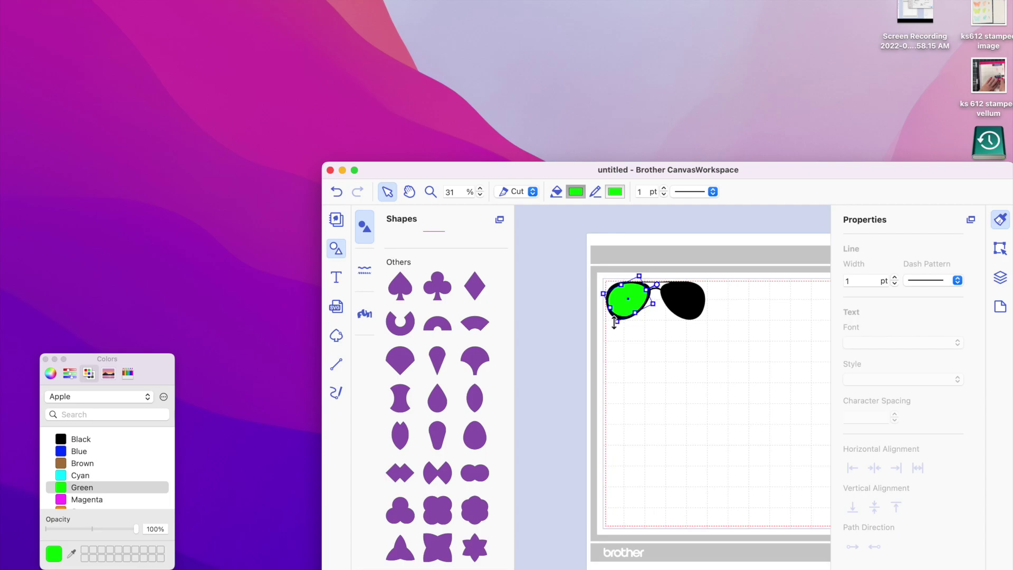
left_click(337, 193)
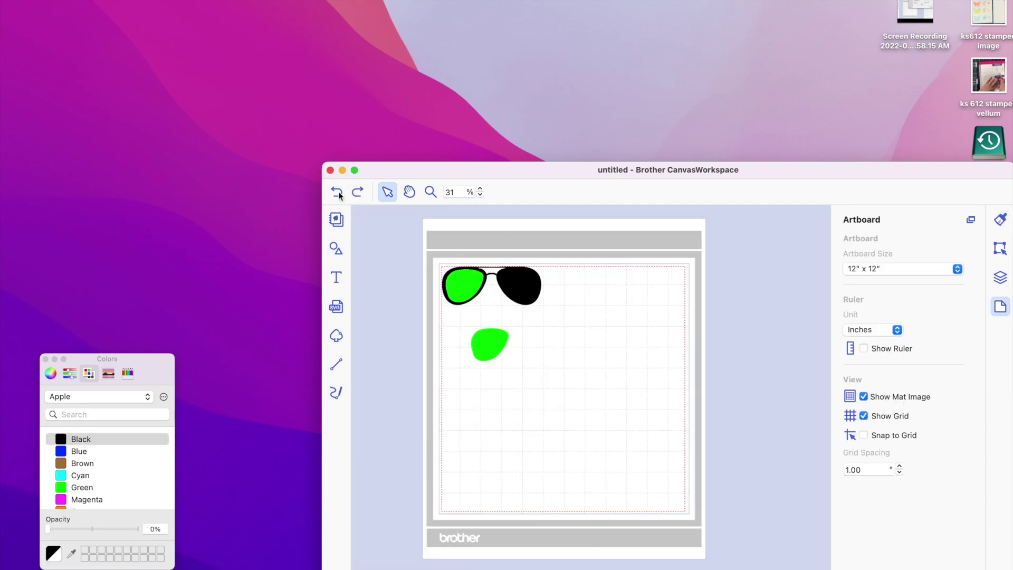
Move the spare lens to the top and delete the sunglasses from the mat.
left_click(496, 345)
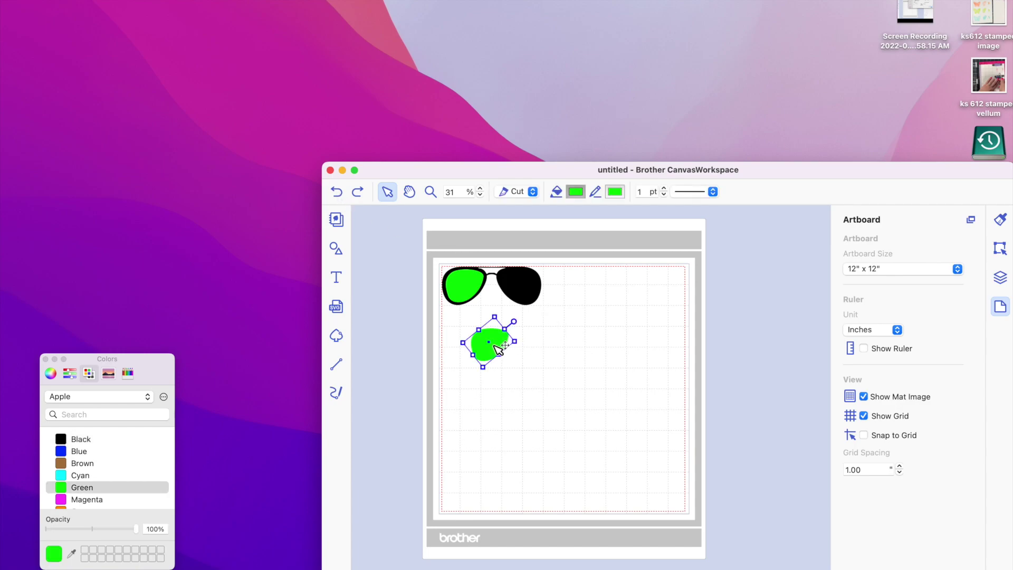
left_click_drag(521, 348, 626, 289)
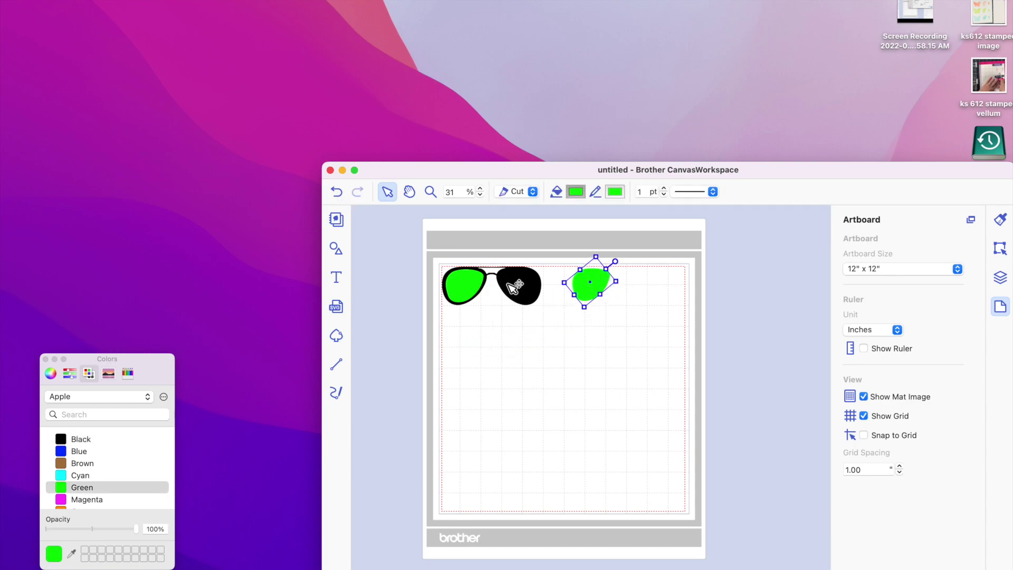
left_click_drag(515, 289, 524, 377)
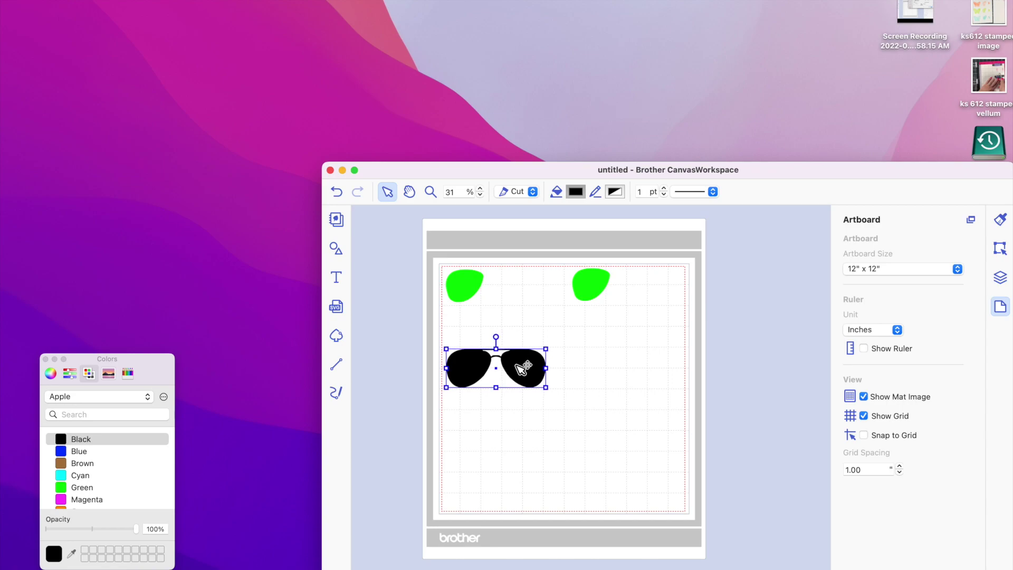
right_click(514, 369)
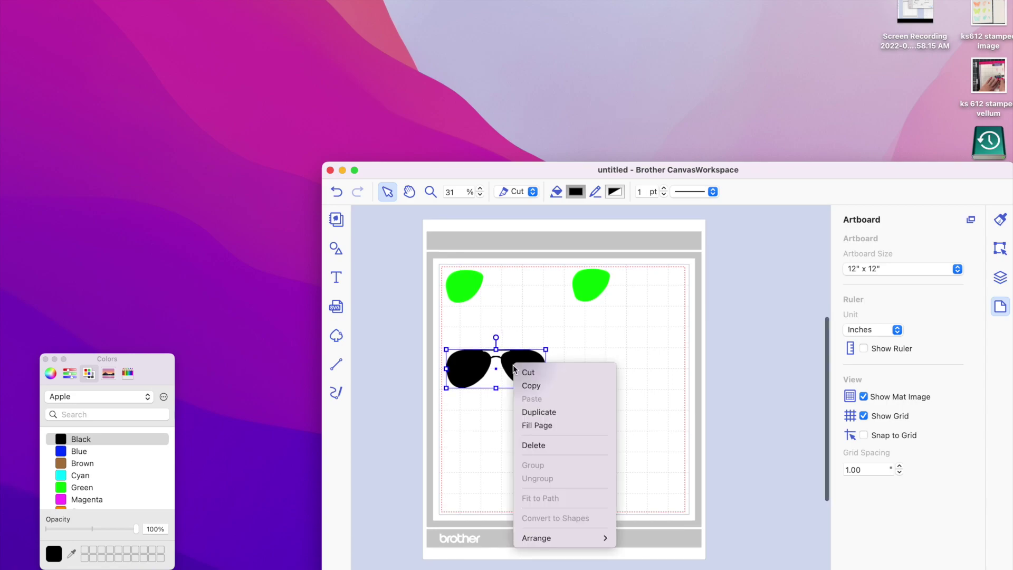
left_click(549, 445)
Delete the extra green lens so only one lens remains at the top-left.
left_click_drag(599, 294, 519, 294)
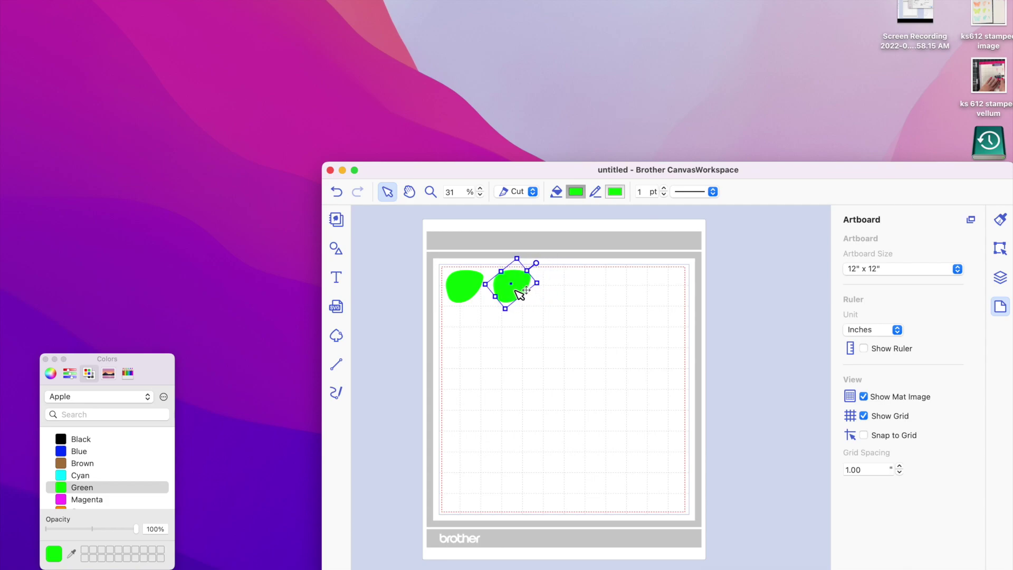
scroll(519, 294, "up", 1)
right_click(517, 289)
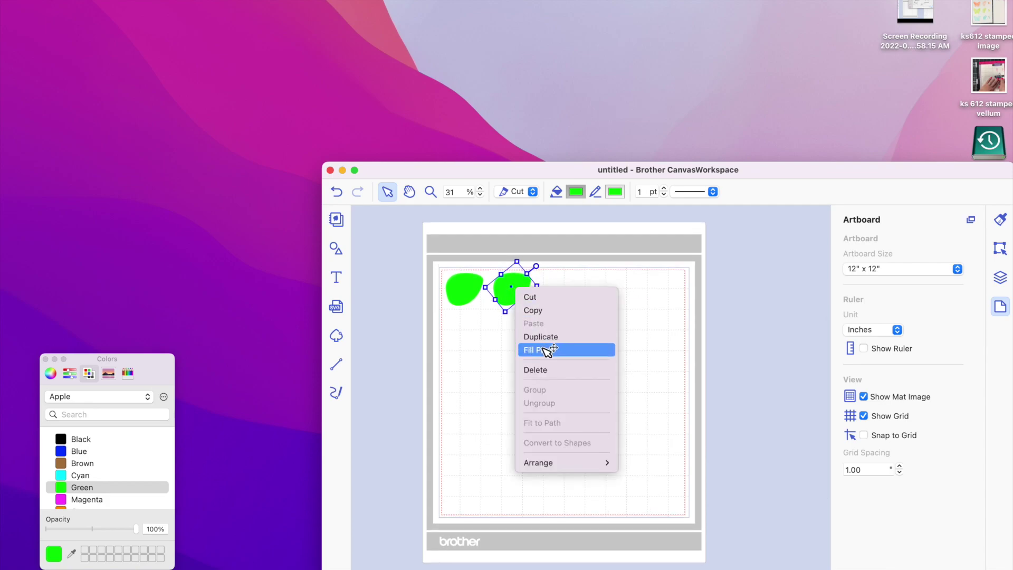
left_click(547, 371)
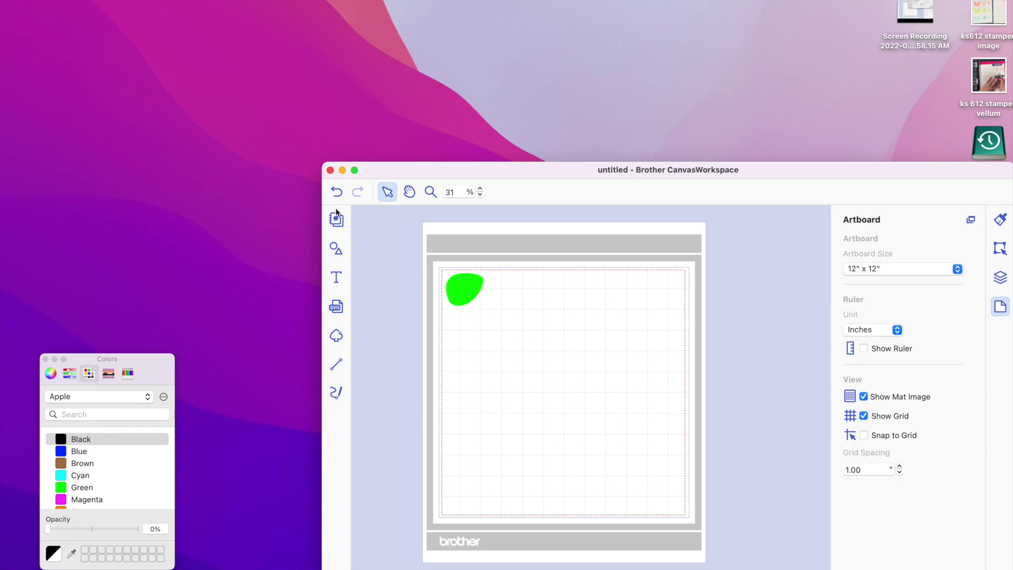
left_click(154, 0)
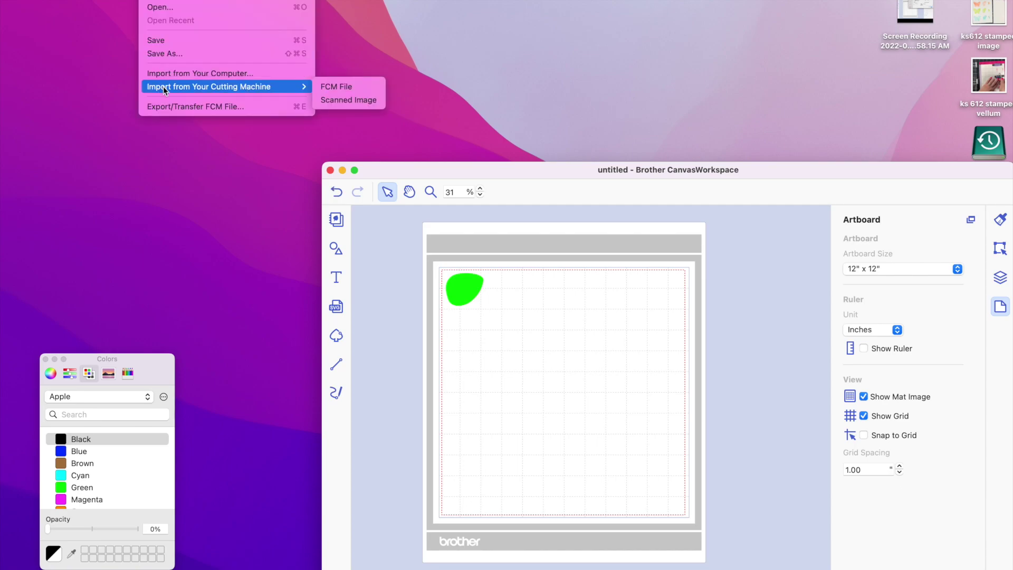
Transfer the green lens design as an FCM file via the Internet to the ScanNCut DX SDX125.
left_click(166, 106)
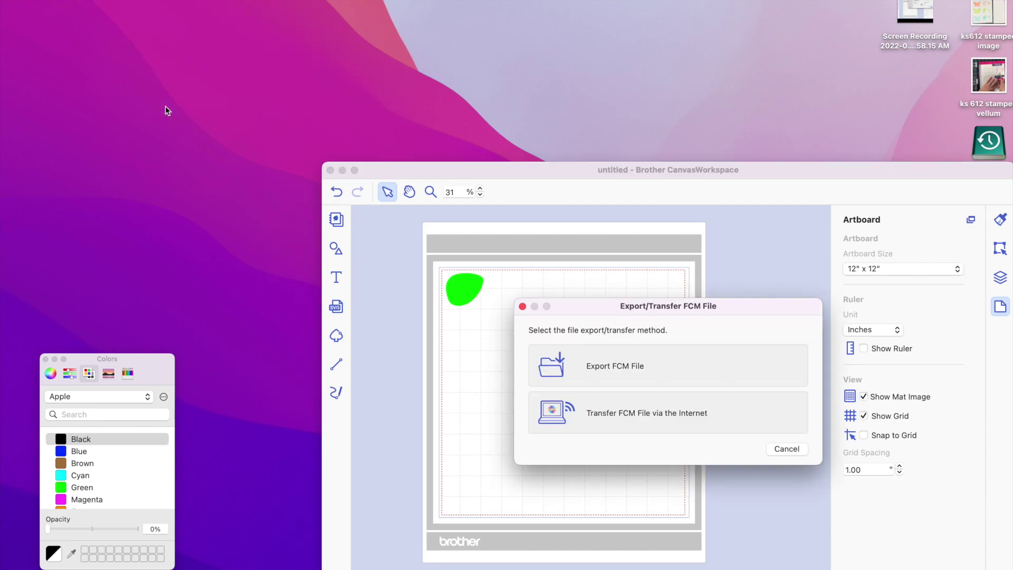
left_click(715, 417)
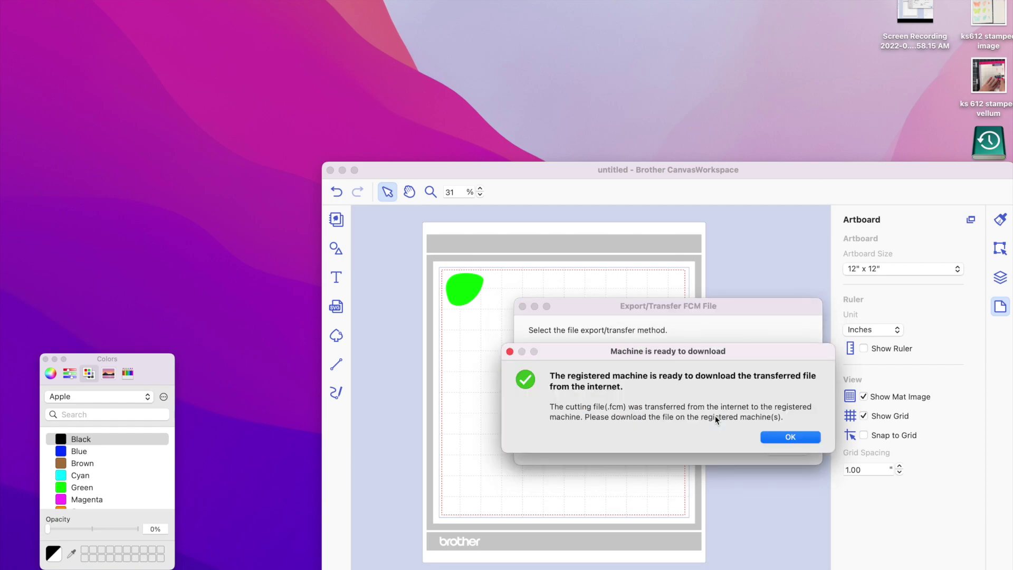
left_click(776, 438)
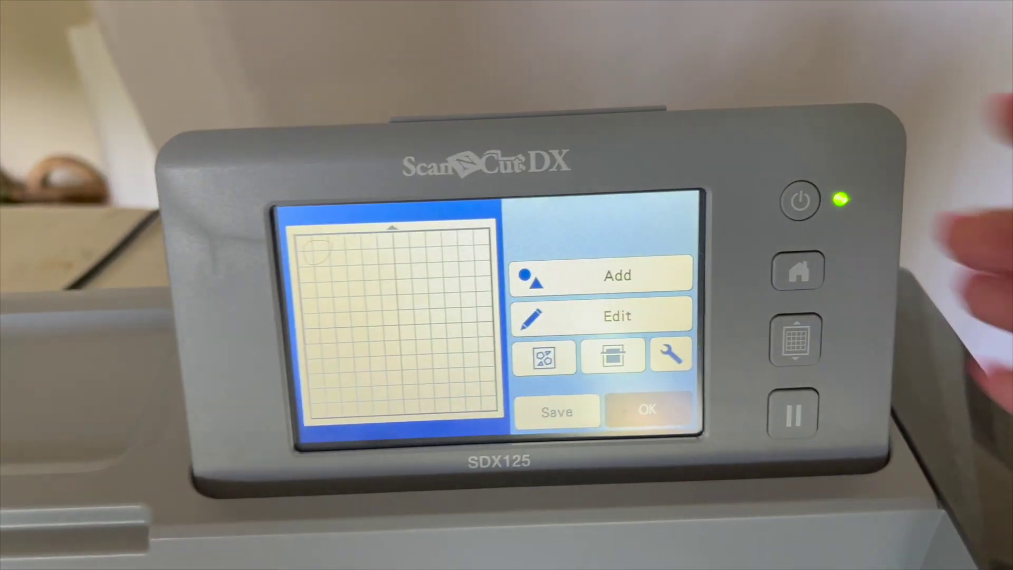
Confirm the green lens layout on the ScanNCut DX to reach the cutting setup screen.
left_click(647, 410)
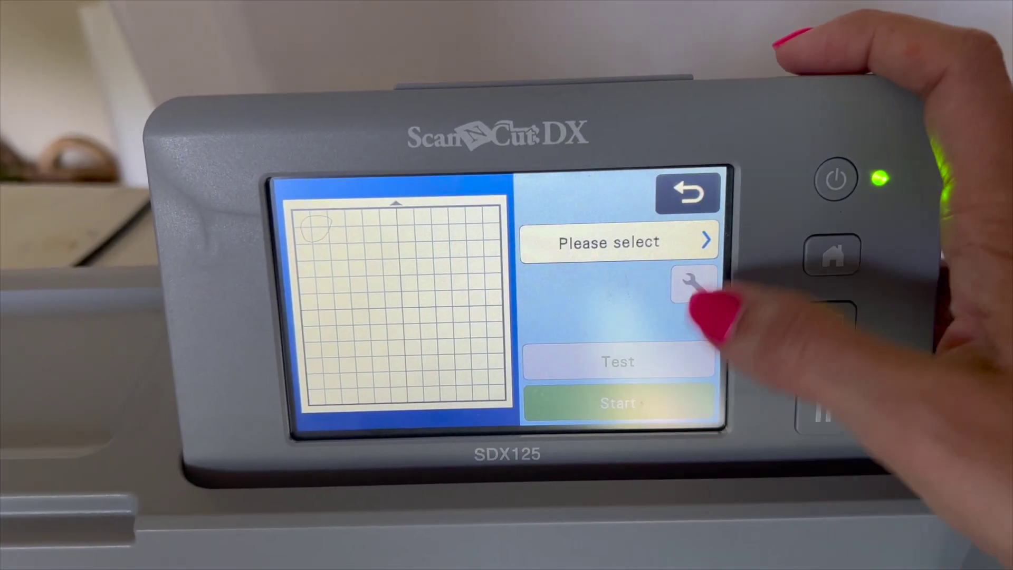